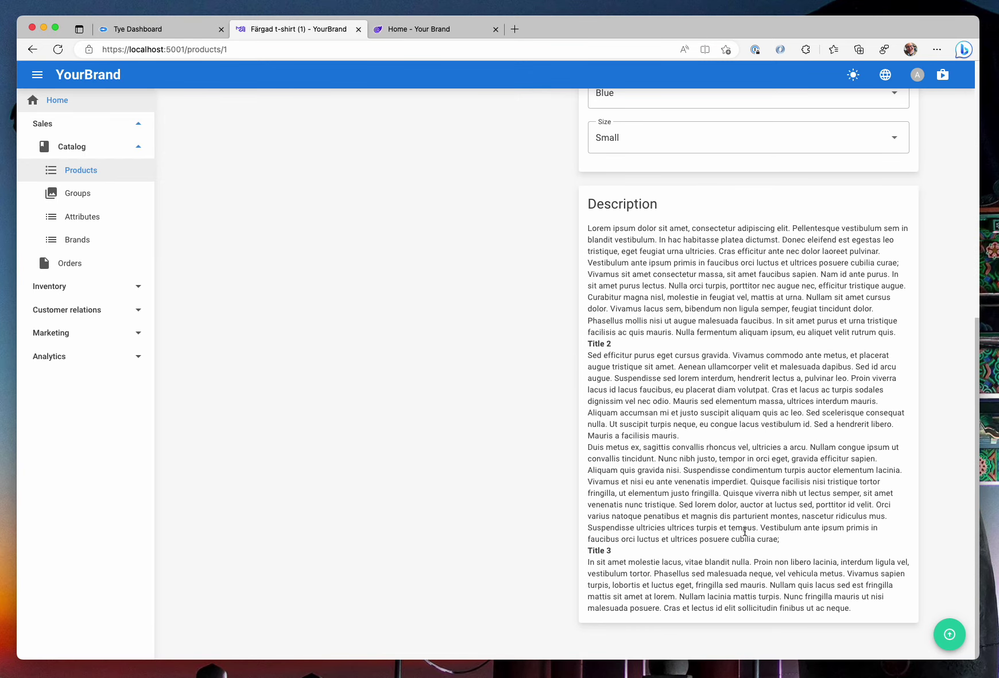
Step: Switch to the storefront site and open the Färgad t-shirt from the Clothes category
{"action": "scroll", "coordinate": [743, 530], "scroll_direction": "up", "scroll_amount": 6}
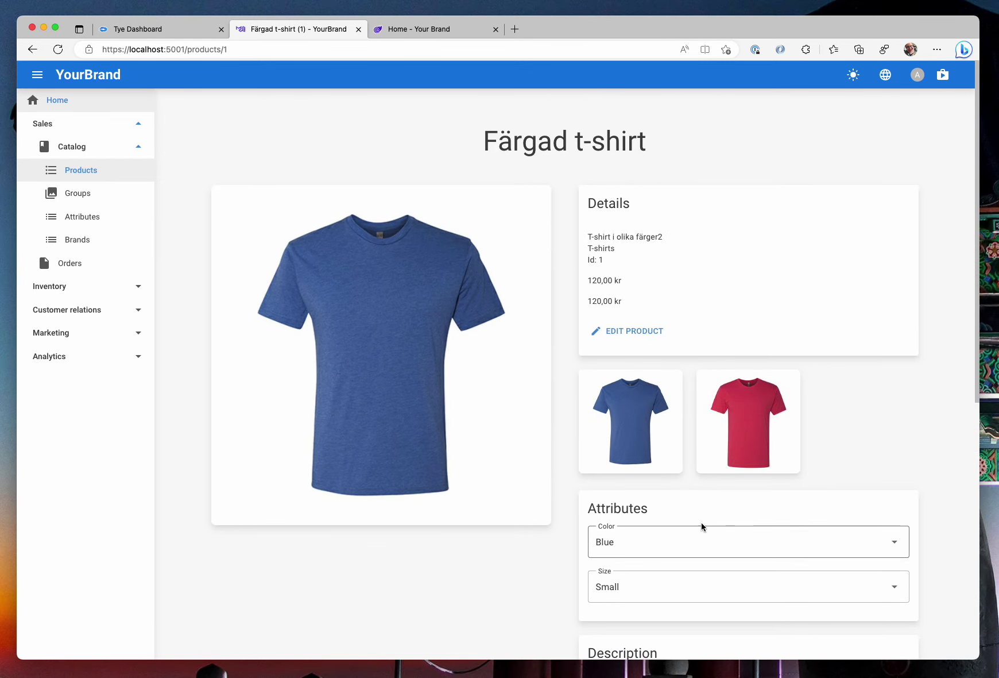
{"action": "left_click", "coordinate": [416, 34]}
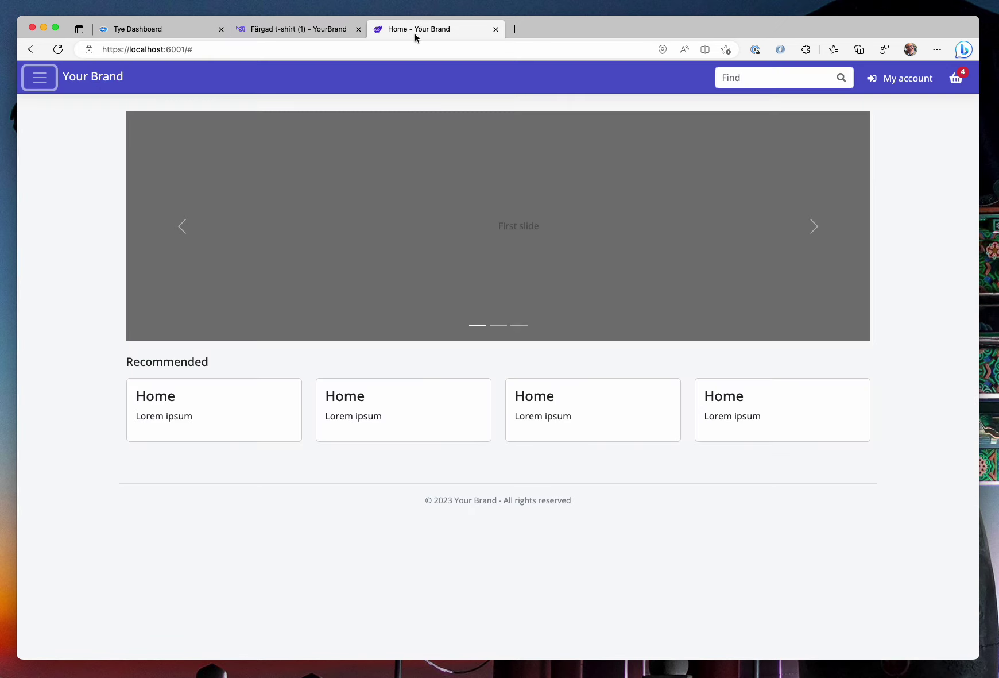
{"action": "left_click", "coordinate": [44, 90]}
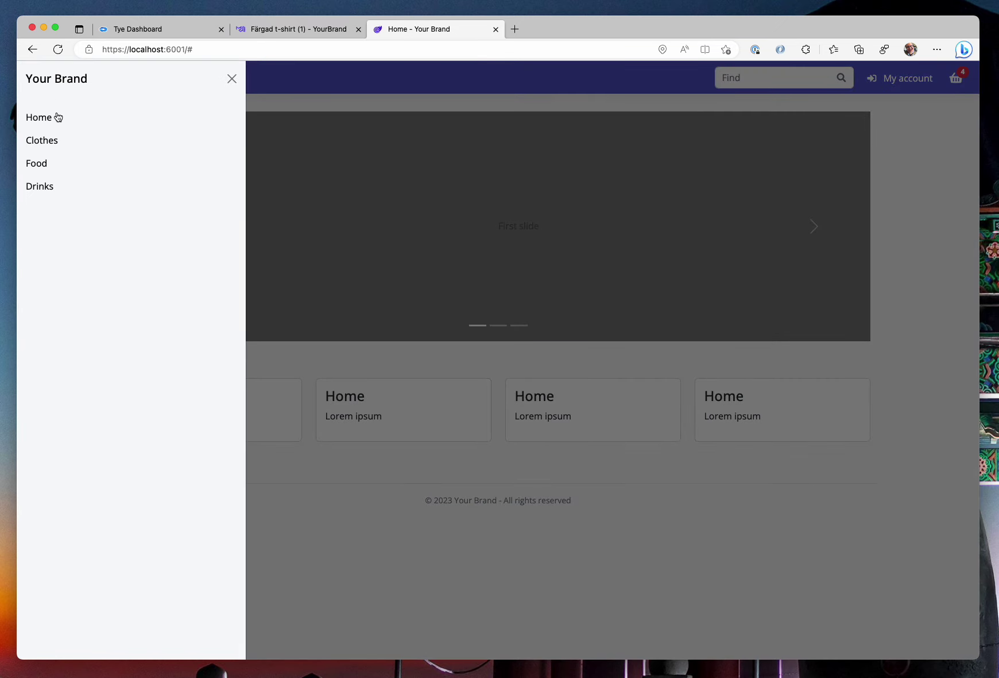
{"action": "left_click", "coordinate": [44, 140]}
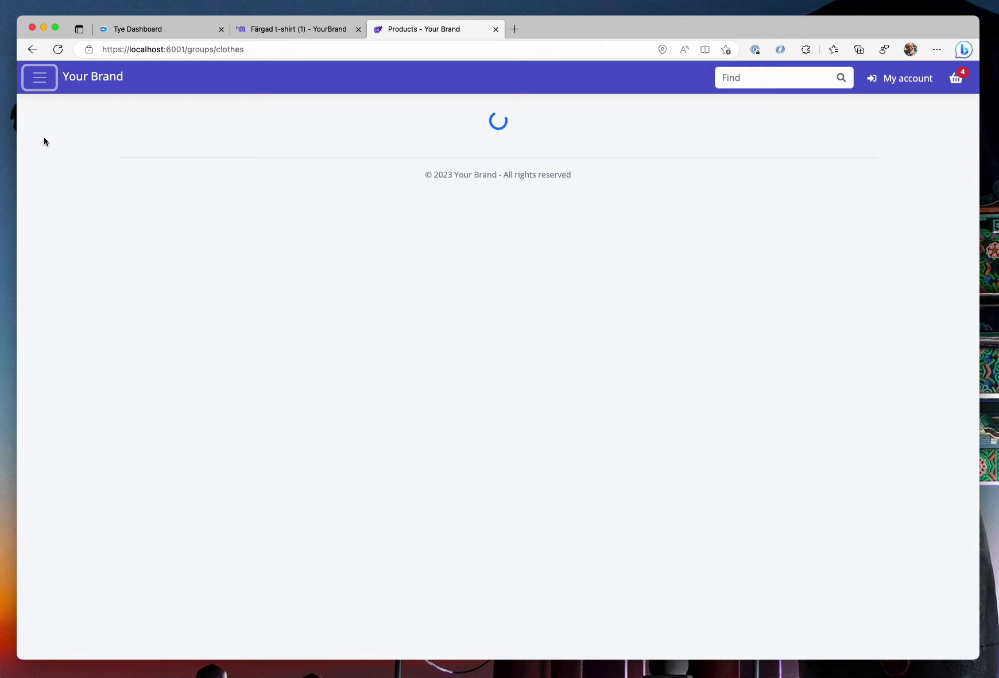
{"action": "left_click", "coordinate": [208, 246]}
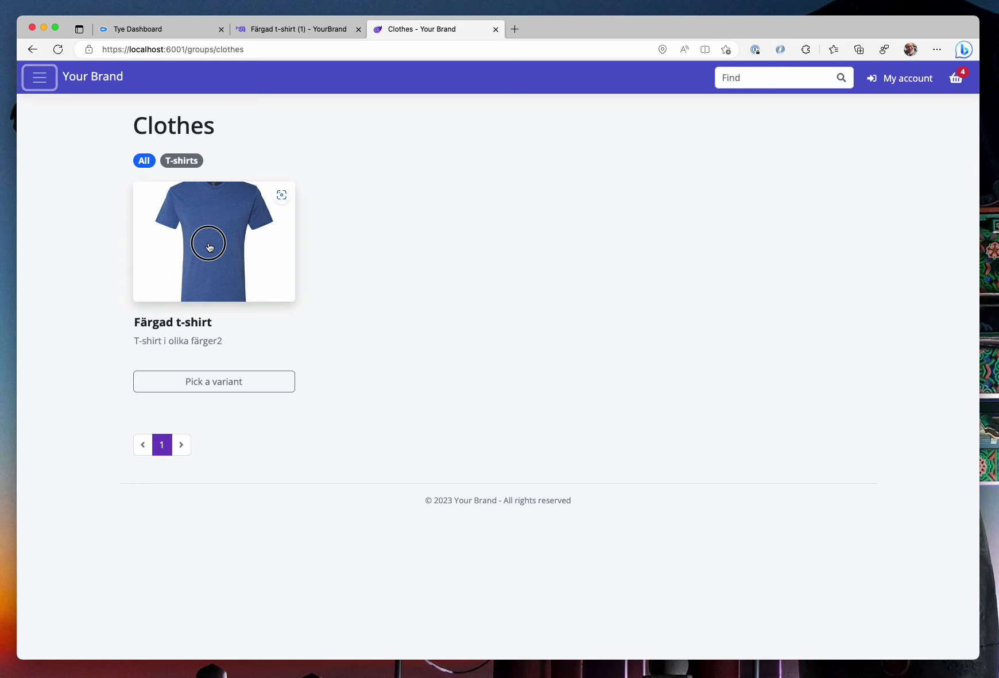
Step: Review the t-shirt's storefront page, show its Red variant, and set the color back to Blue
{"action": "scroll", "coordinate": [578, 339], "scroll_direction": "down", "scroll_amount": 3}
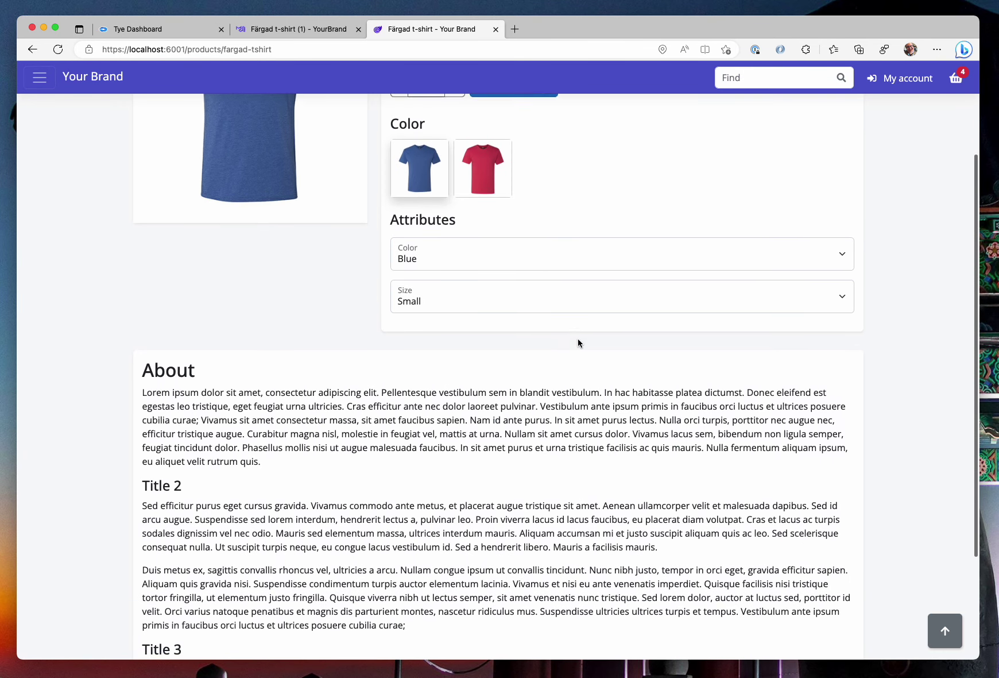
{"action": "scroll", "coordinate": [578, 343], "scroll_direction": "down", "scroll_amount": 3}
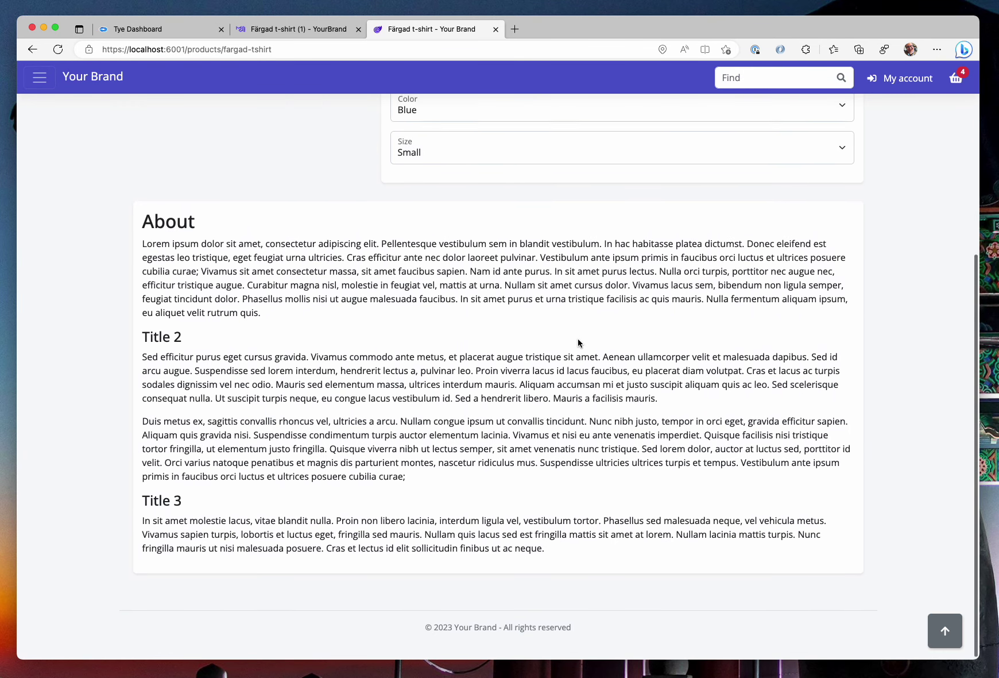
{"action": "scroll", "coordinate": [578, 342], "scroll_direction": "up", "scroll_amount": 2}
{"action": "scroll", "coordinate": [578, 341], "scroll_direction": "up", "scroll_amount": 4}
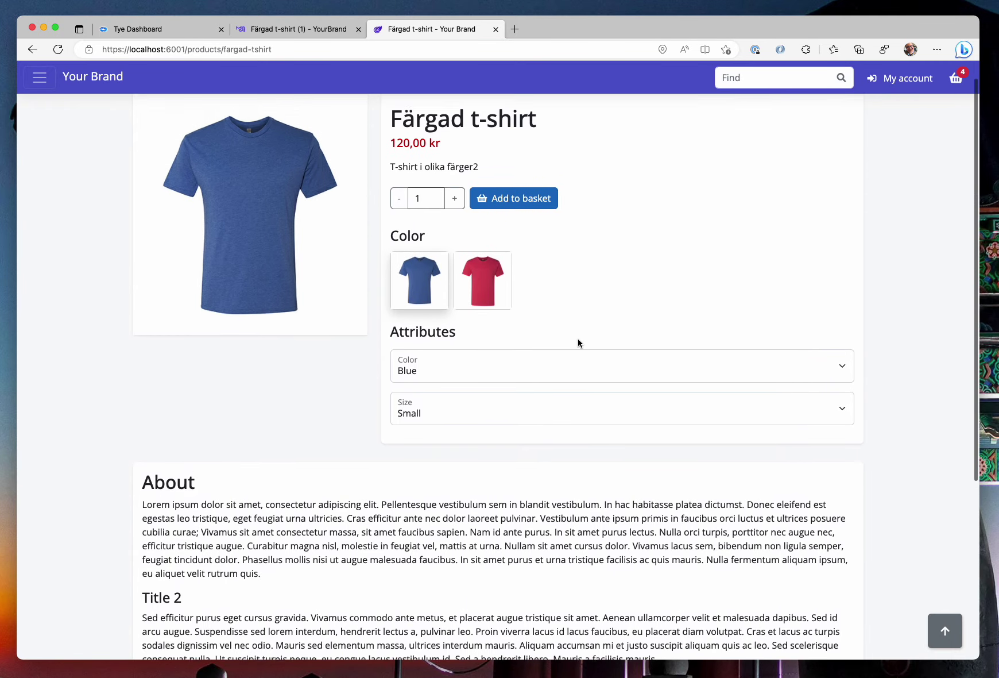
{"action": "left_click", "coordinate": [499, 303]}
{"action": "left_click", "coordinate": [496, 389]}
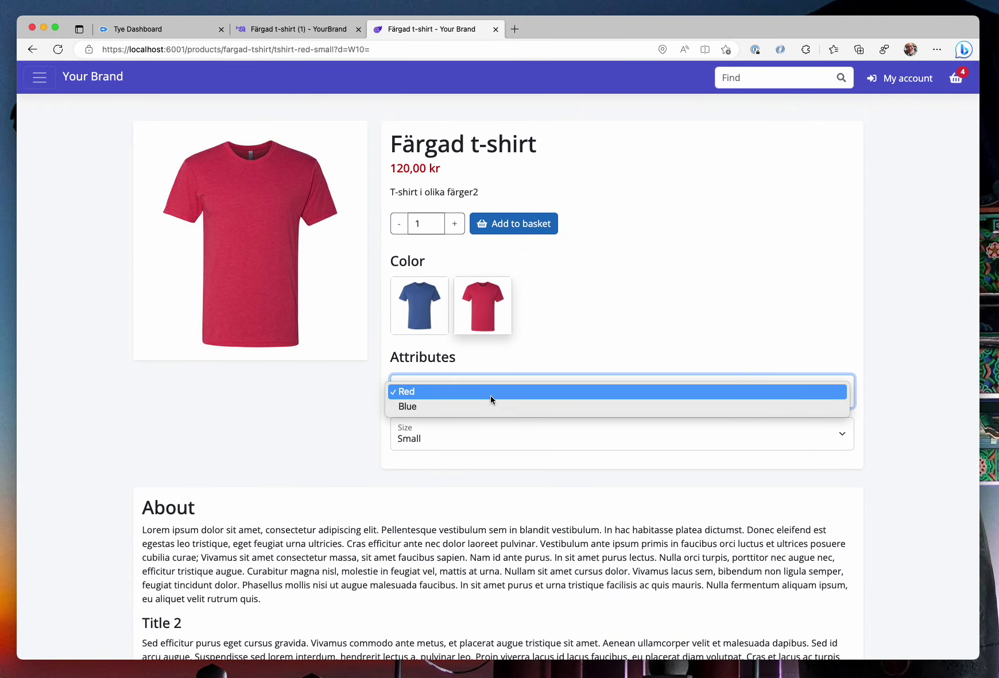
{"action": "left_click", "coordinate": [487, 403]}
Step: Set the storefront t-shirt's size to Medium and after that to Large
{"action": "left_click", "coordinate": [487, 432]}
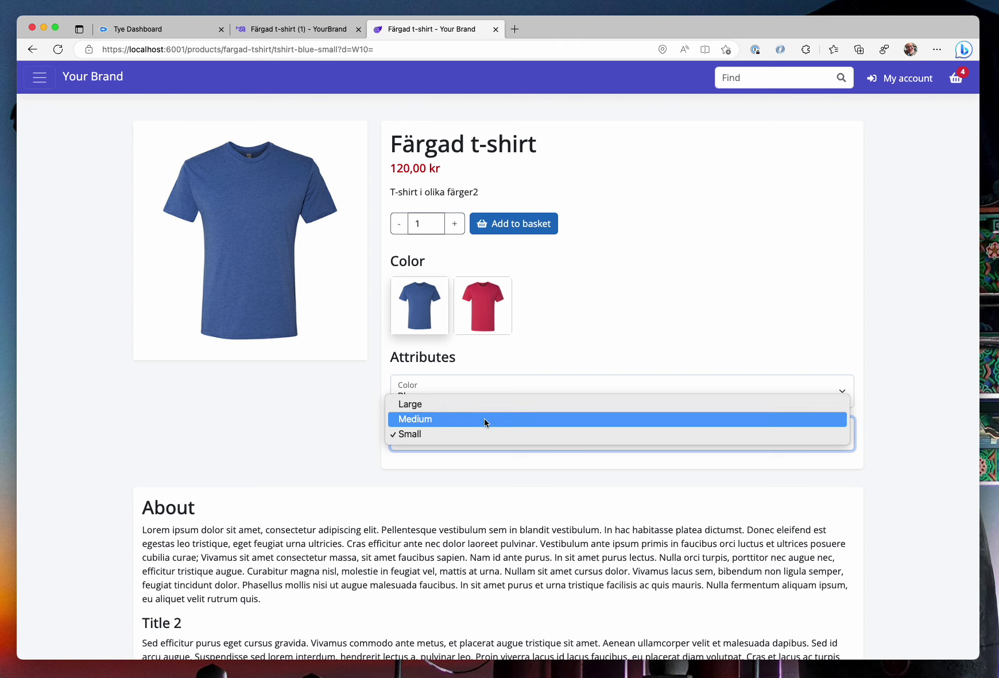
{"action": "left_click", "coordinate": [484, 419]}
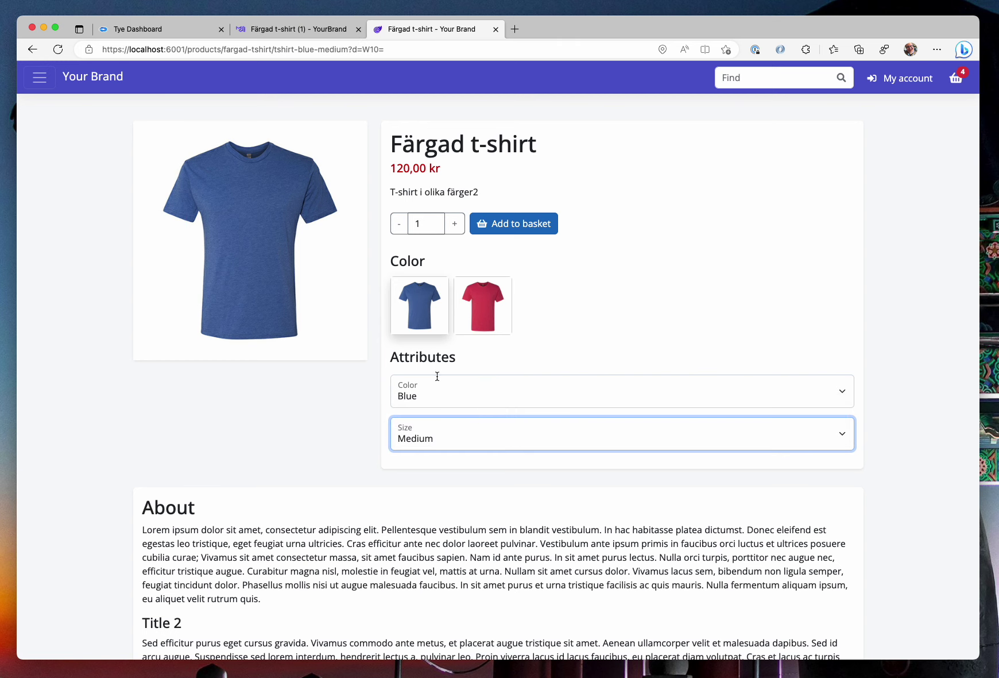
{"action": "left_click", "coordinate": [422, 426]}
{"action": "left_click", "coordinate": [422, 421]}
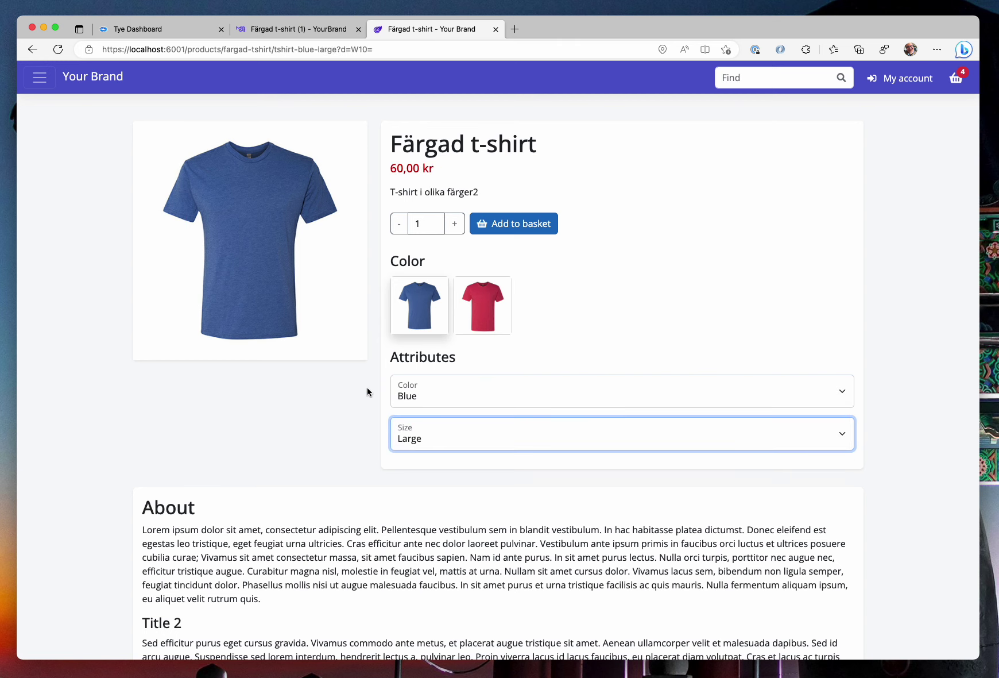
Step: Switch to the t-shirt's admin page and show its blue variant followed by its red one
{"action": "left_click", "coordinate": [316, 32]}
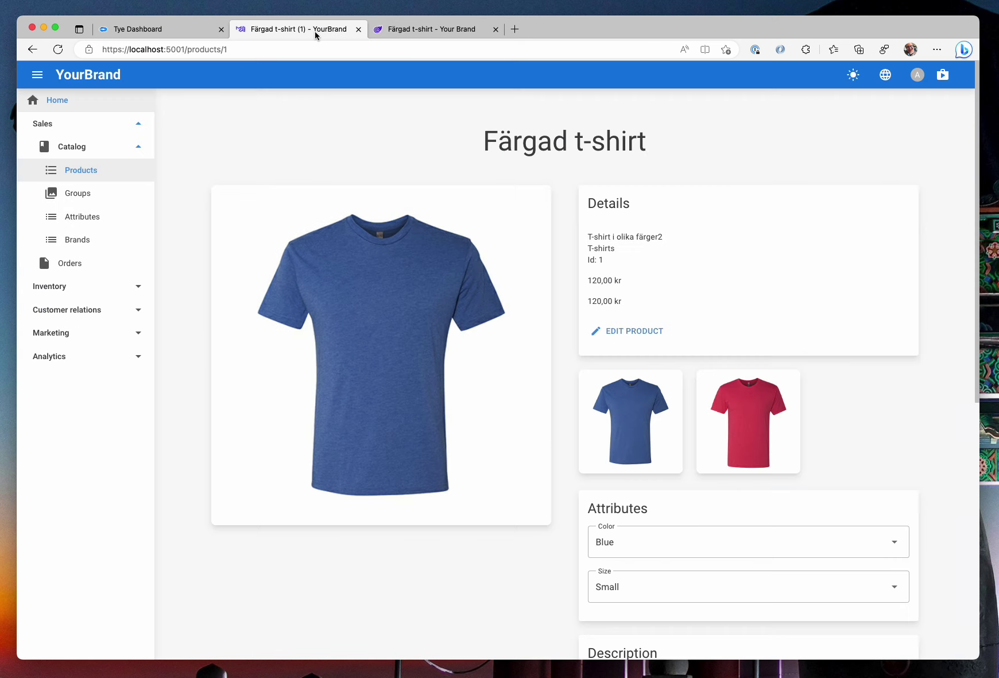
{"action": "left_click", "coordinate": [633, 392]}
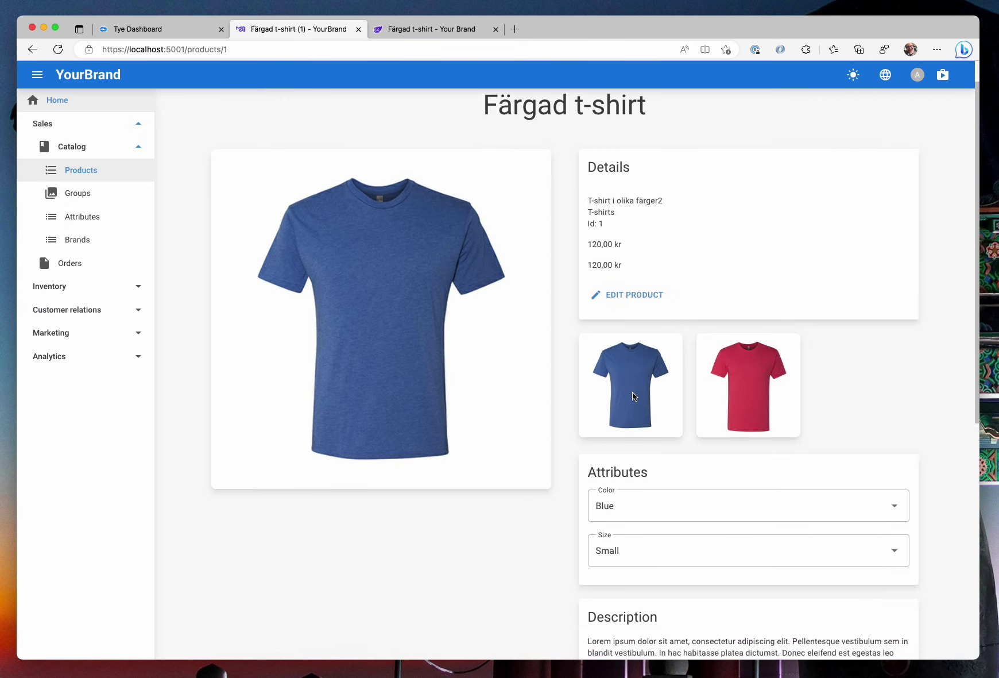
{"action": "left_click", "coordinate": [622, 413]}
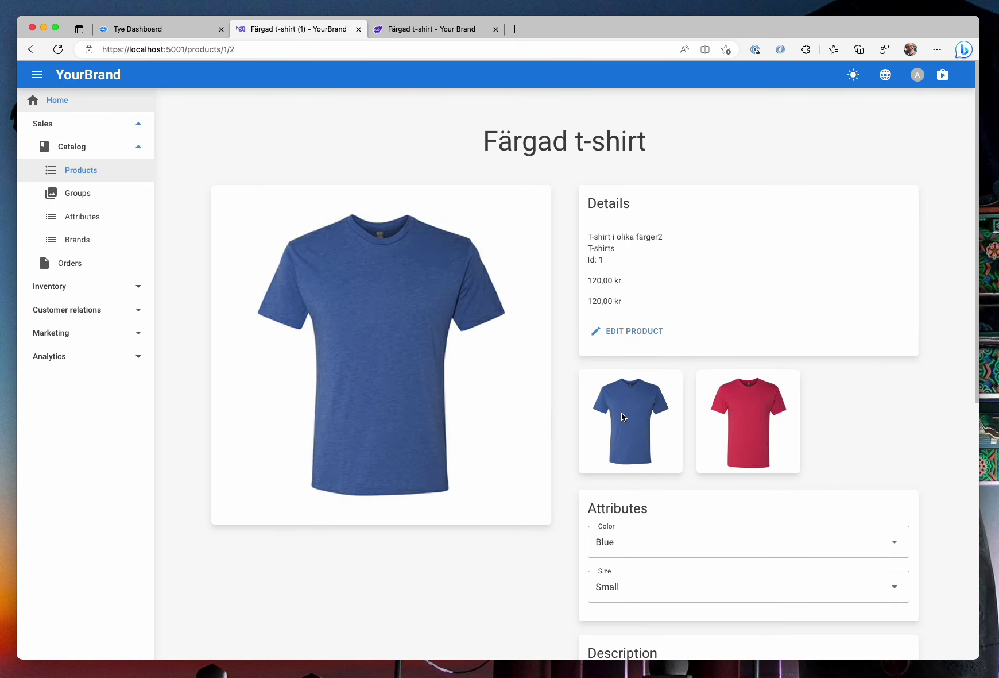
{"action": "left_click", "coordinate": [749, 439]}
Step: On the admin product page, try the Medium size, set the size to Large, and change the color to Blue
{"action": "left_click", "coordinate": [691, 600]}
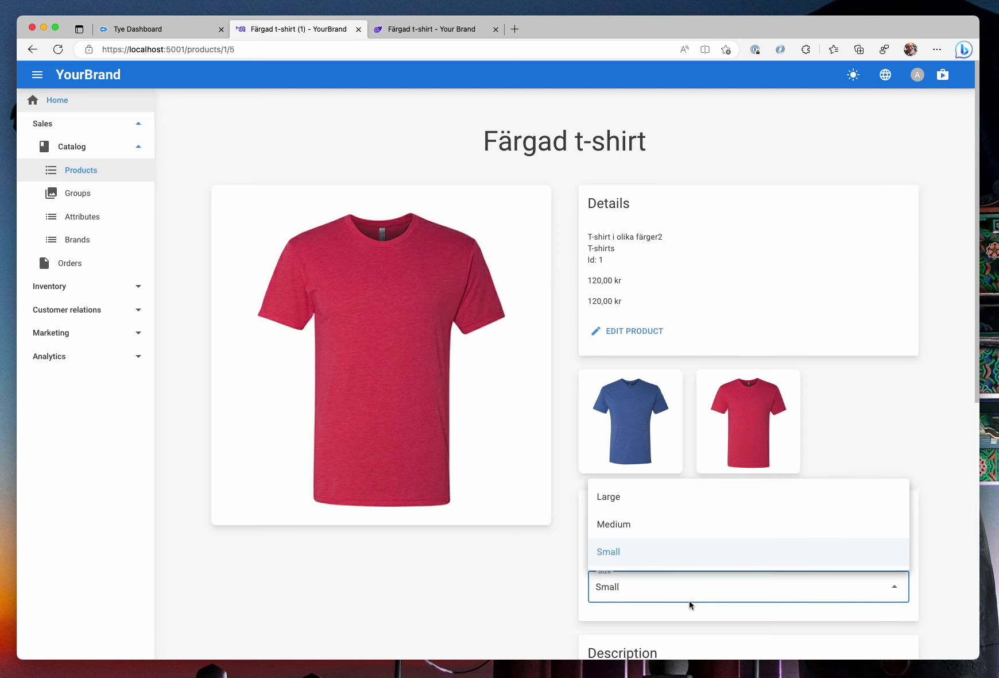
{"action": "left_click", "coordinate": [684, 534]}
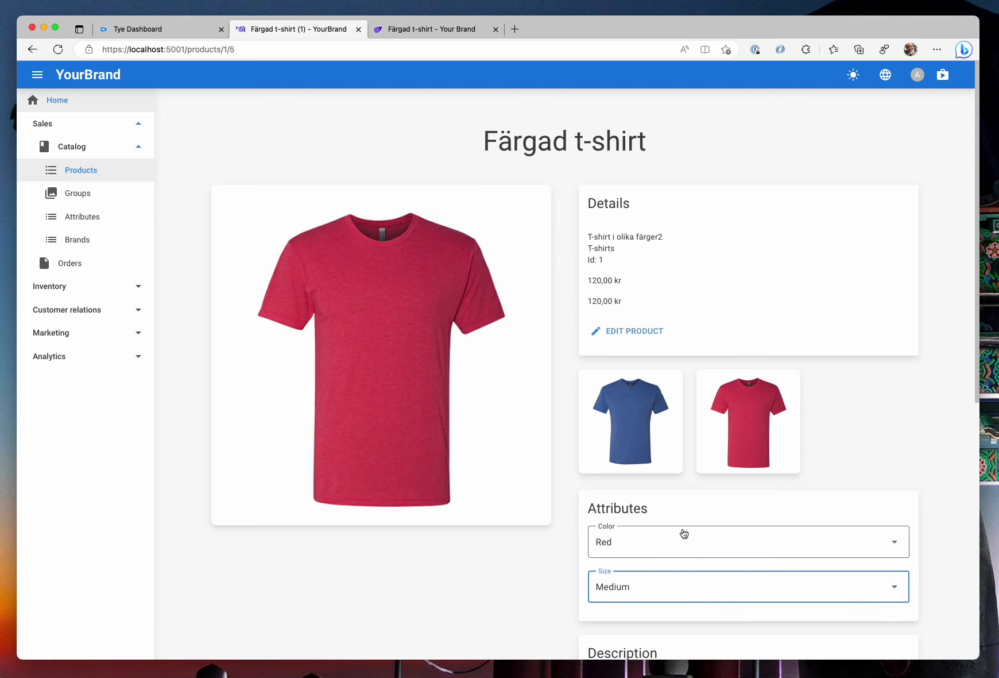
{"action": "left_click", "coordinate": [645, 595]}
{"action": "left_click", "coordinate": [647, 502]}
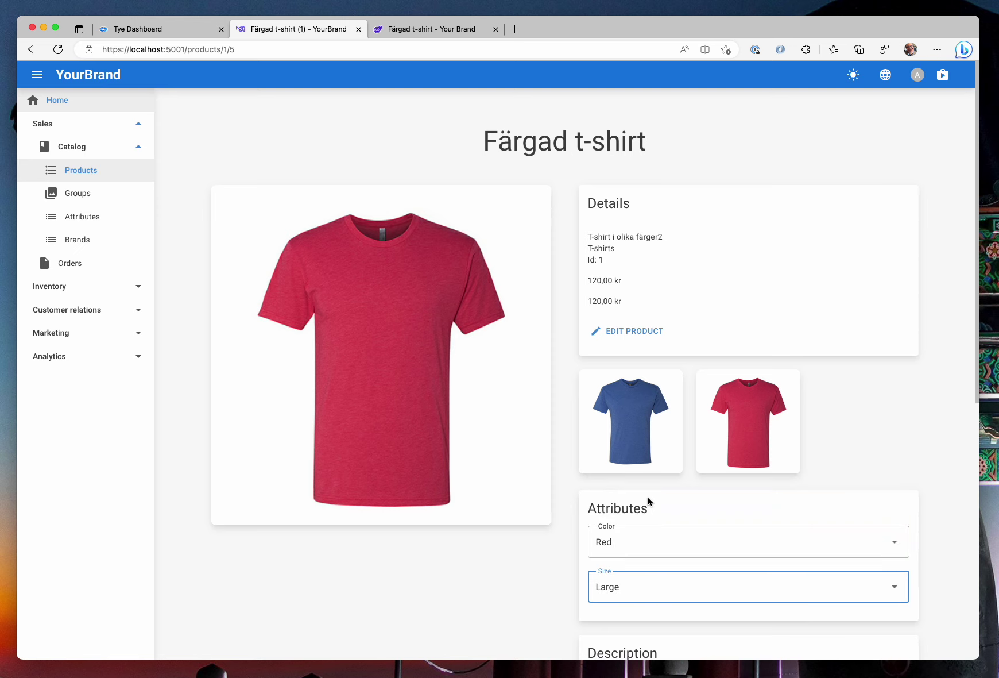
{"action": "left_click", "coordinate": [646, 545]}
{"action": "left_click", "coordinate": [638, 571]}
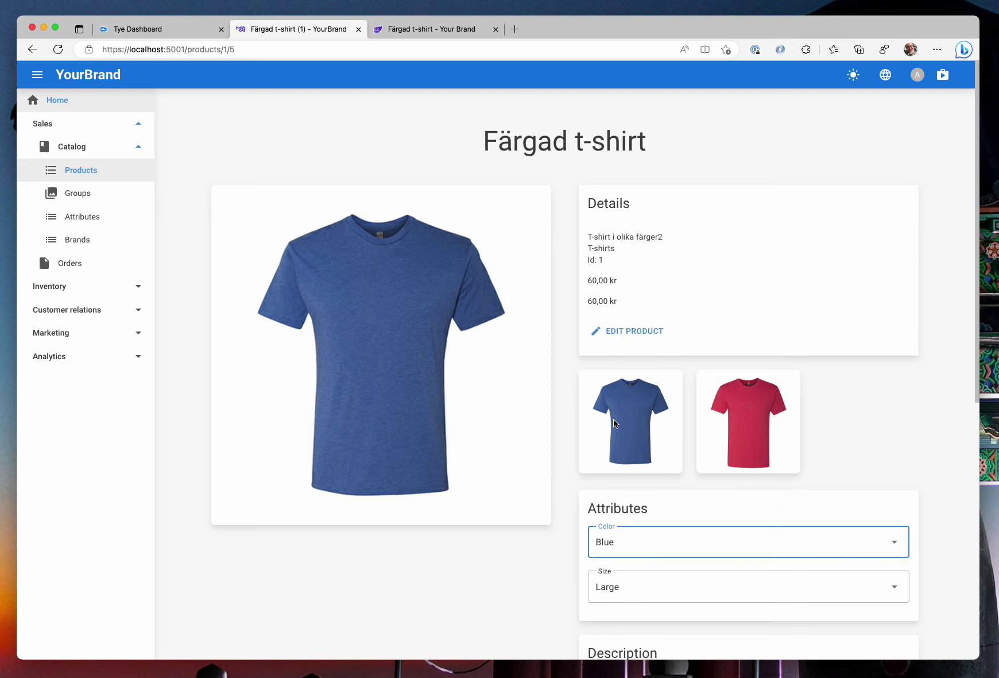
Step: Open the t-shirt for editing, review its variants list, and open the Blue L variant's details
{"action": "left_click", "coordinate": [638, 329]}
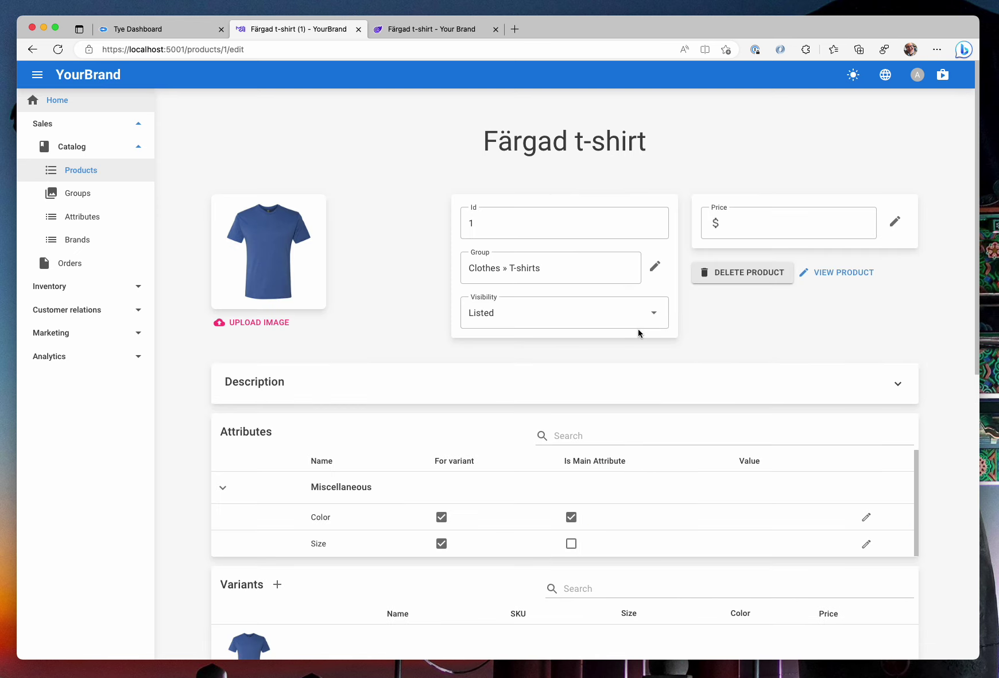
{"action": "scroll", "coordinate": [774, 337], "scroll_direction": "down", "scroll_amount": 10}
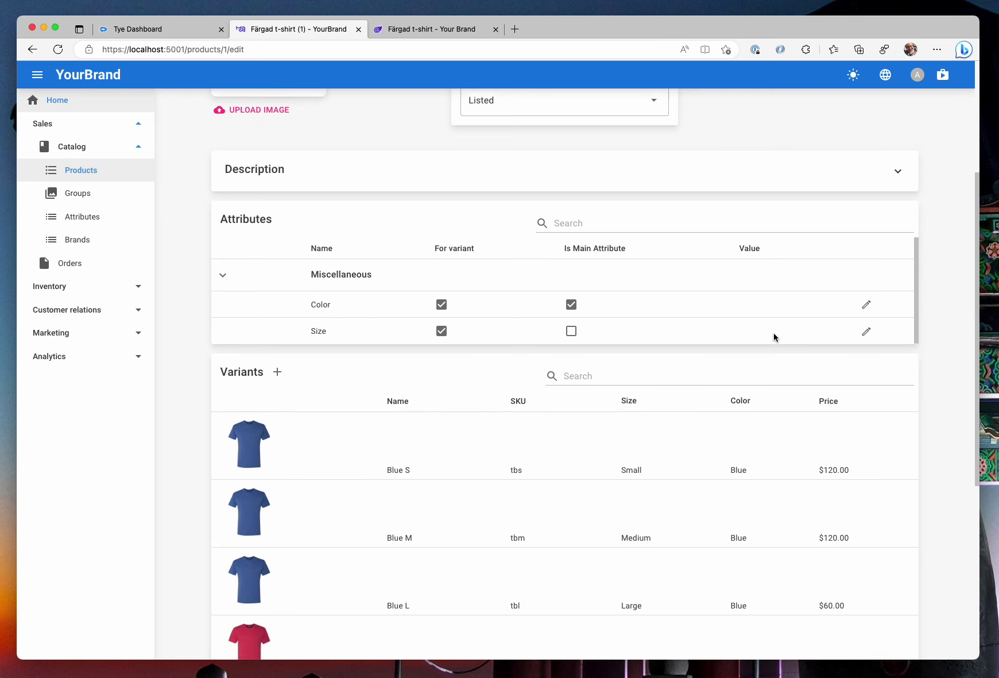
{"action": "scroll", "coordinate": [774, 338], "scroll_direction": "down", "scroll_amount": 2}
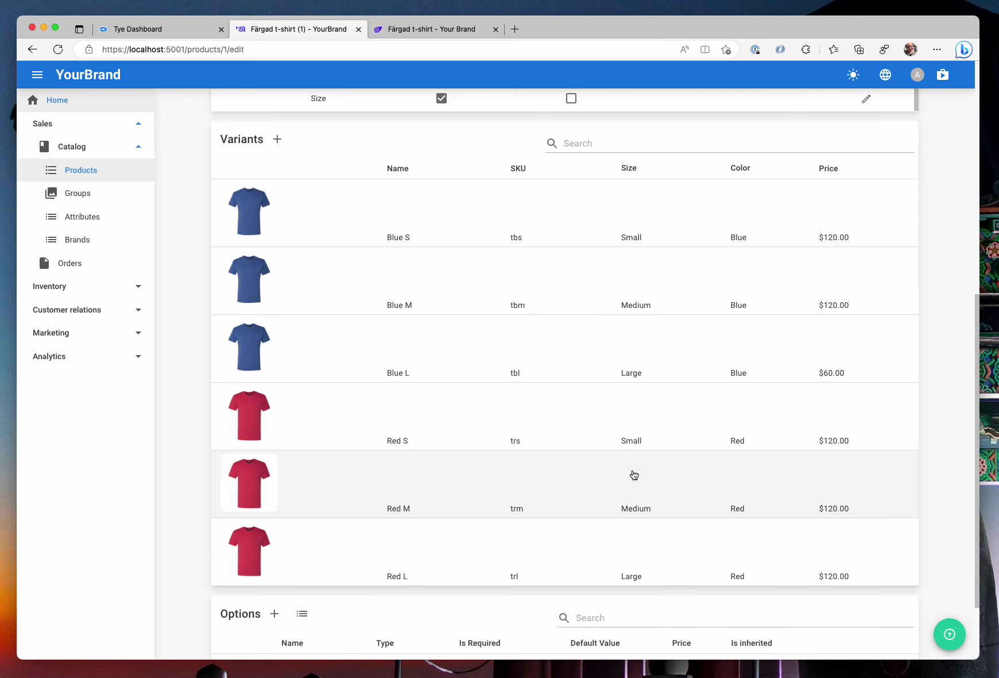
{"action": "left_click", "coordinate": [663, 357]}
{"action": "scroll", "coordinate": [661, 352], "scroll_direction": "down", "scroll_amount": 1}
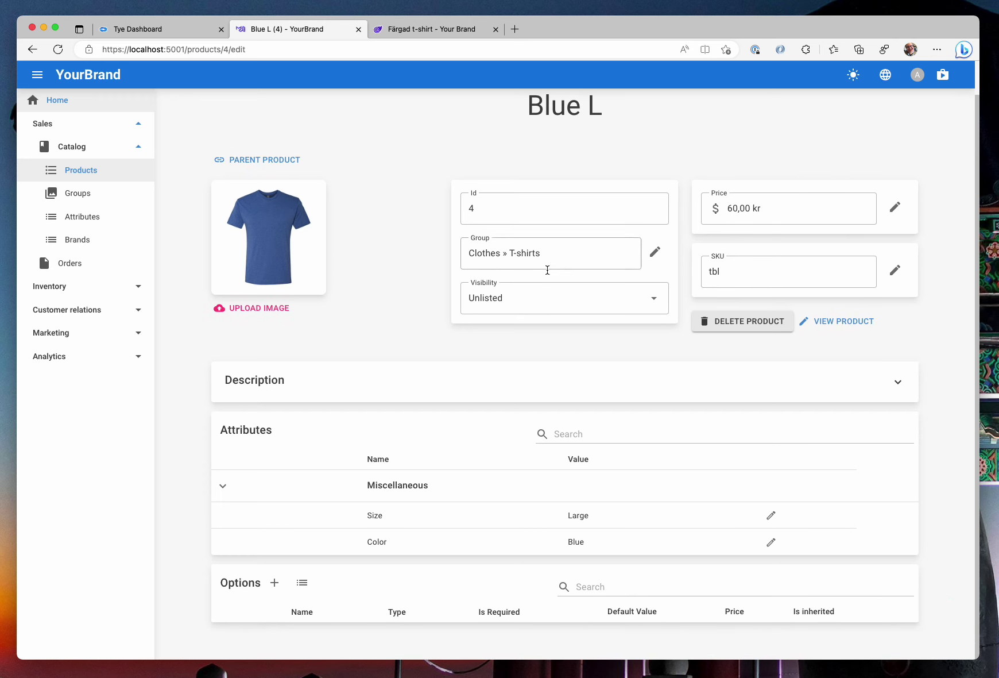
{"action": "scroll", "coordinate": [324, 227], "scroll_direction": "down", "scroll_amount": 1}
Step: Return to the Blue L variant's parent product and expand its Description editor to review the text
{"action": "left_click", "coordinate": [275, 162]}
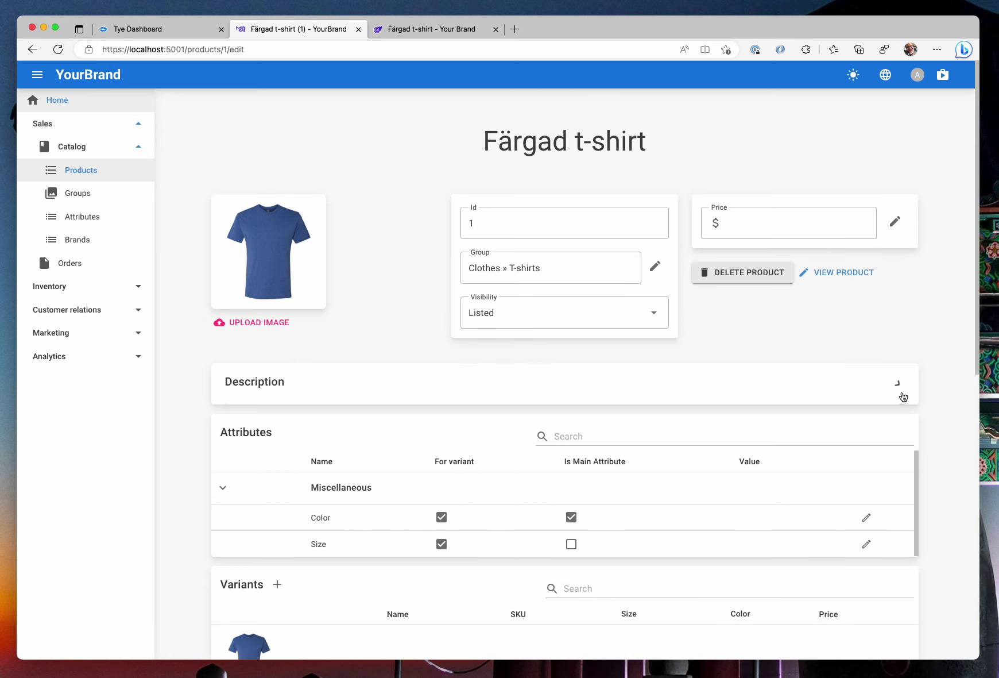
{"action": "left_click", "coordinate": [900, 386]}
{"action": "scroll", "coordinate": [762, 429], "scroll_direction": "down", "scroll_amount": 2}
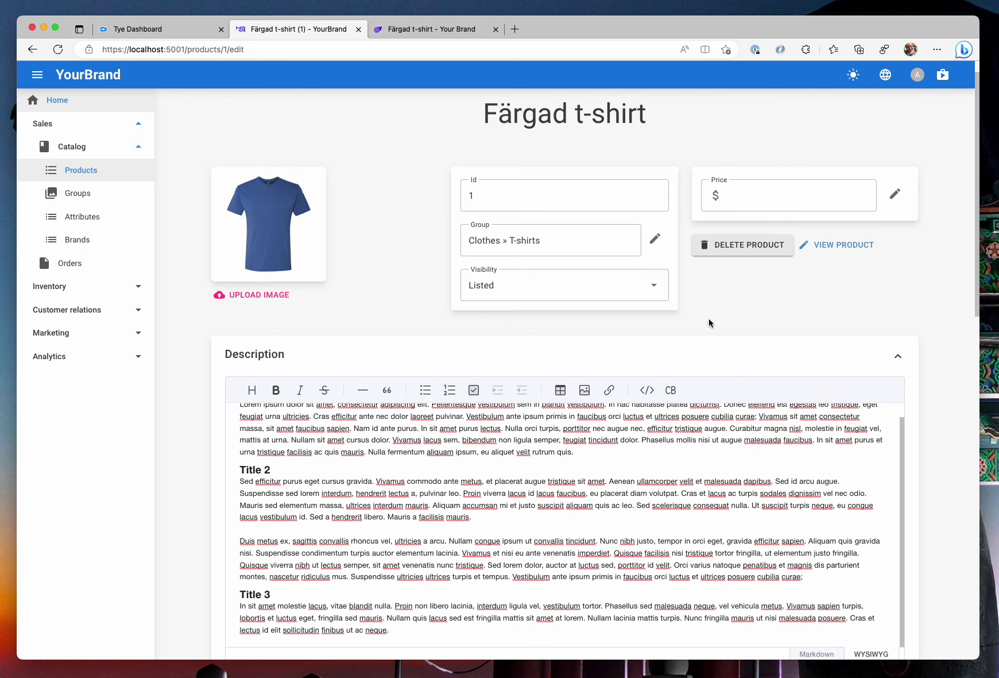
{"action": "scroll", "coordinate": [709, 321], "scroll_direction": "down", "scroll_amount": 6}
{"action": "scroll", "coordinate": [709, 319], "scroll_direction": "up", "scroll_amount": 5}
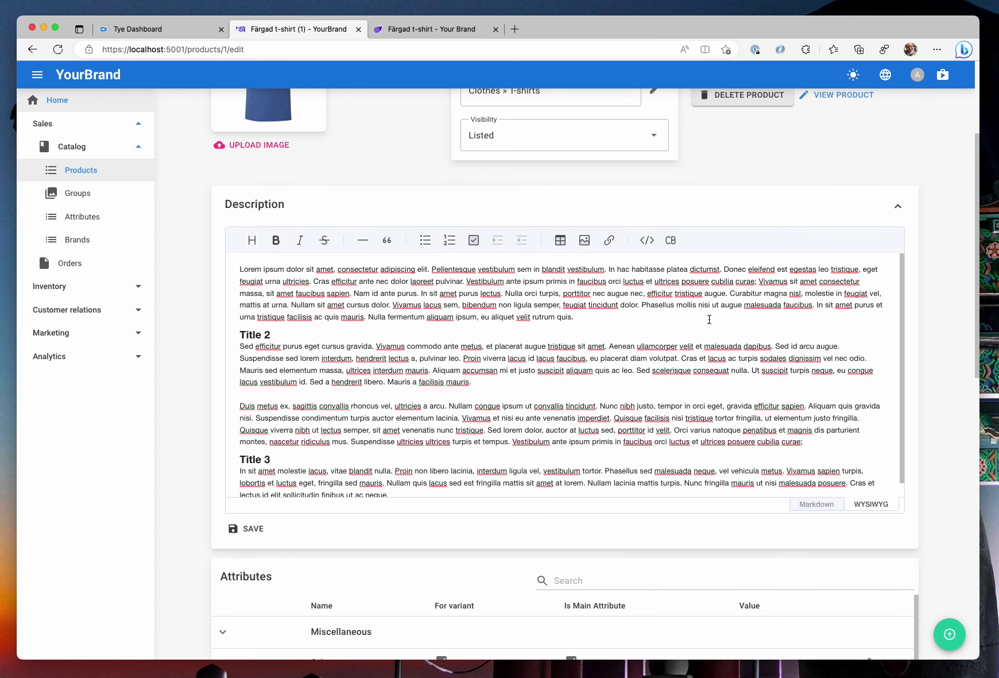
{"action": "scroll", "coordinate": [709, 319], "scroll_direction": "down", "scroll_amount": 1}
Step: Show the description as Markdown source, review it, and return the editor to WYSIWYG mode
{"action": "left_click", "coordinate": [814, 505]}
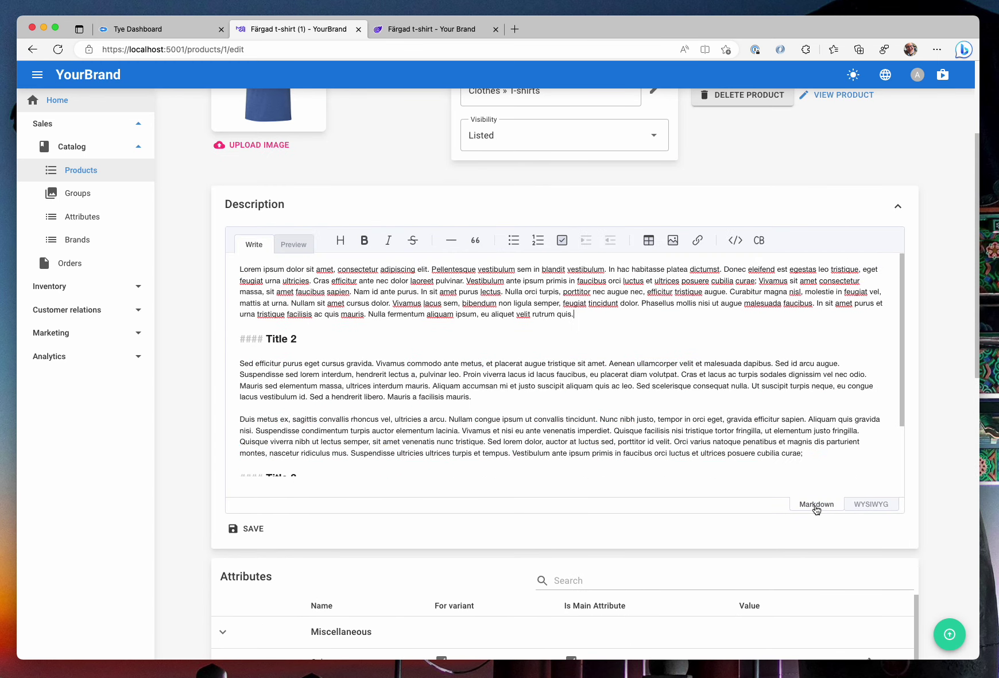
{"action": "scroll", "coordinate": [798, 412], "scroll_direction": "down", "scroll_amount": 3}
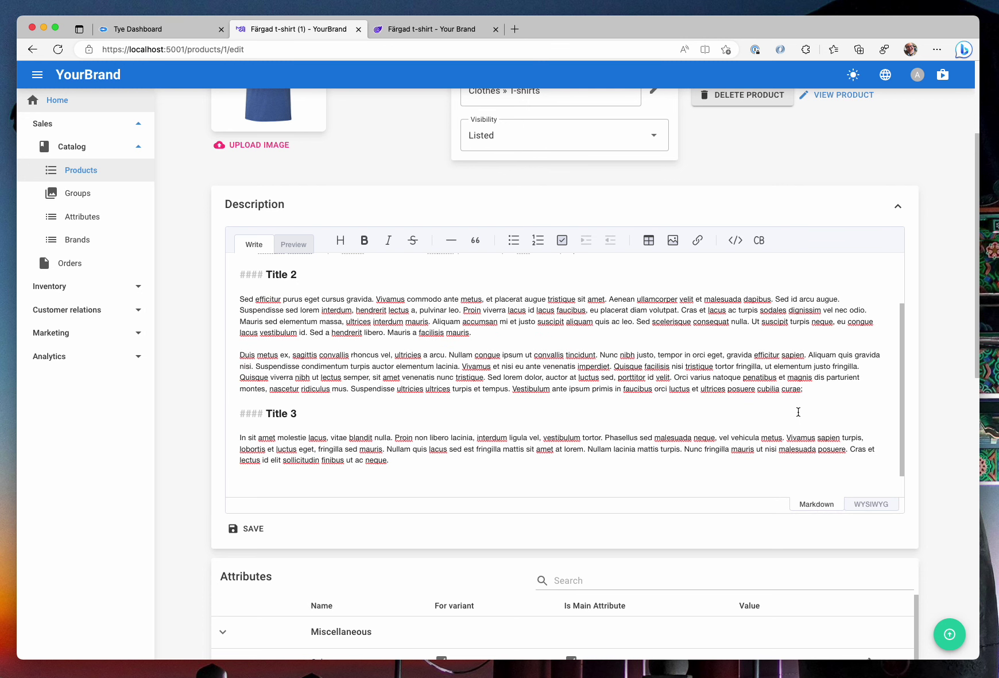
{"action": "scroll", "coordinate": [798, 412], "scroll_direction": "up", "scroll_amount": 3}
{"action": "left_click", "coordinate": [869, 504]}
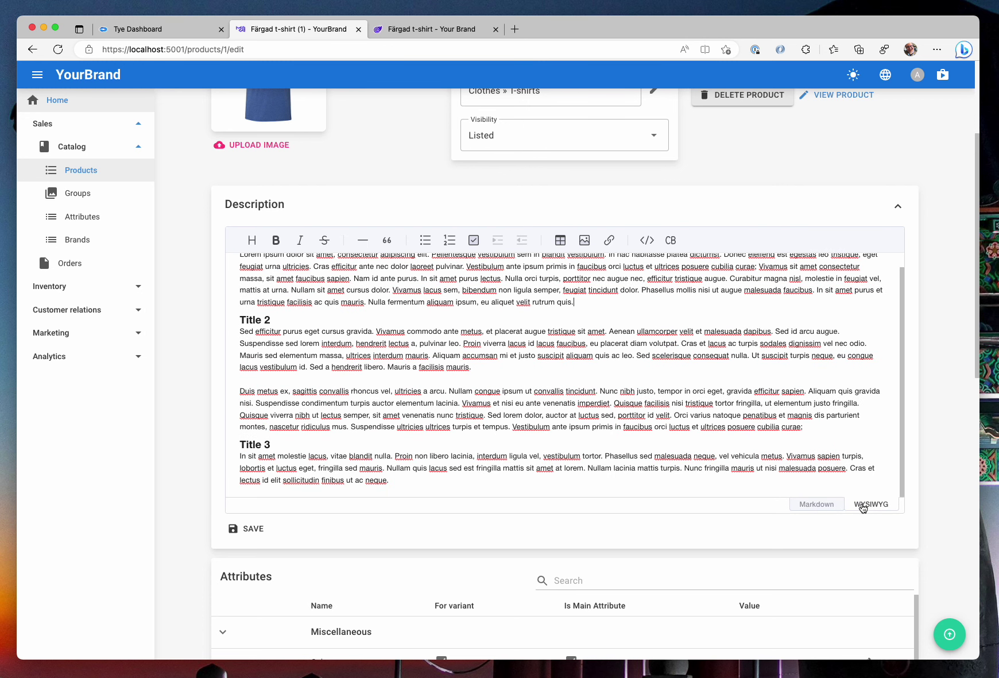
Step: Open the catalog's product list, go to its next page, and open Brooklyn Lager
{"action": "left_click", "coordinate": [118, 171]}
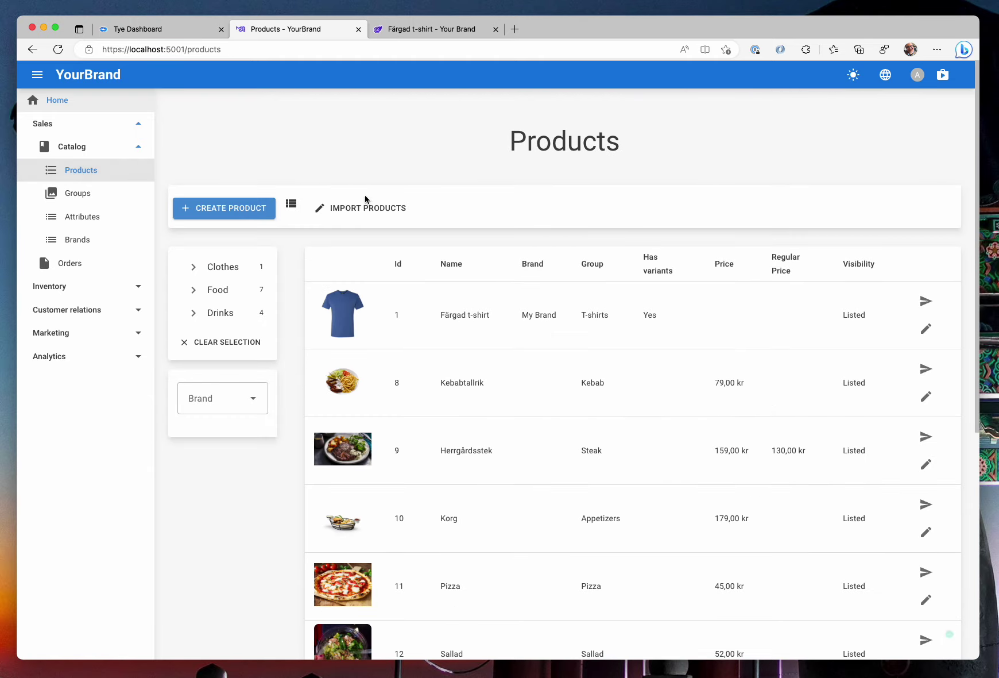
{"action": "scroll", "coordinate": [410, 385], "scroll_direction": "down", "scroll_amount": 6}
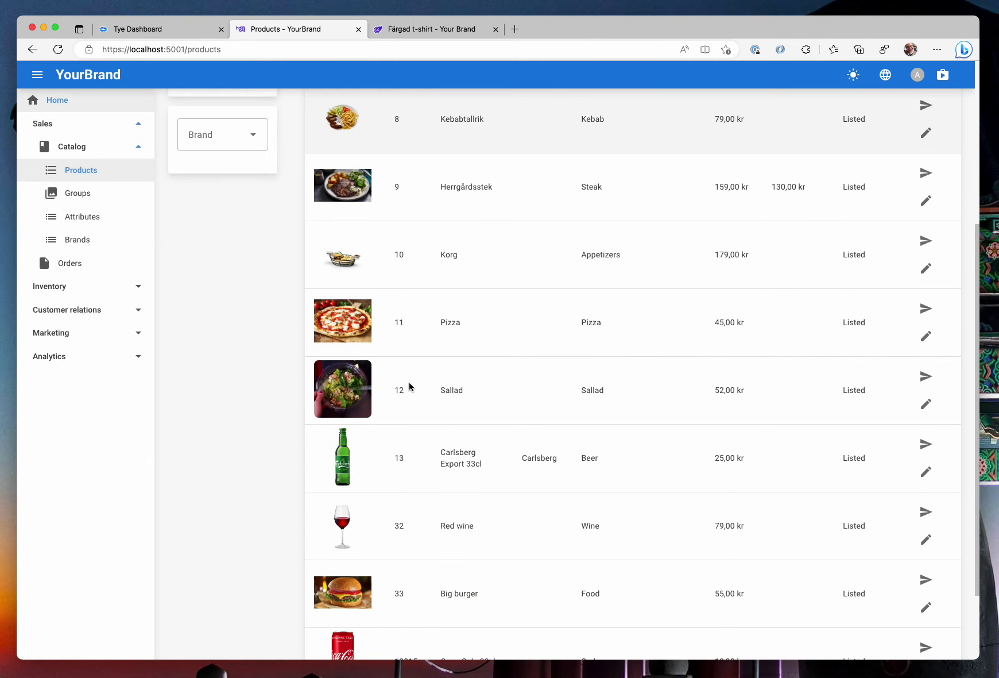
{"action": "left_click", "coordinate": [911, 603]}
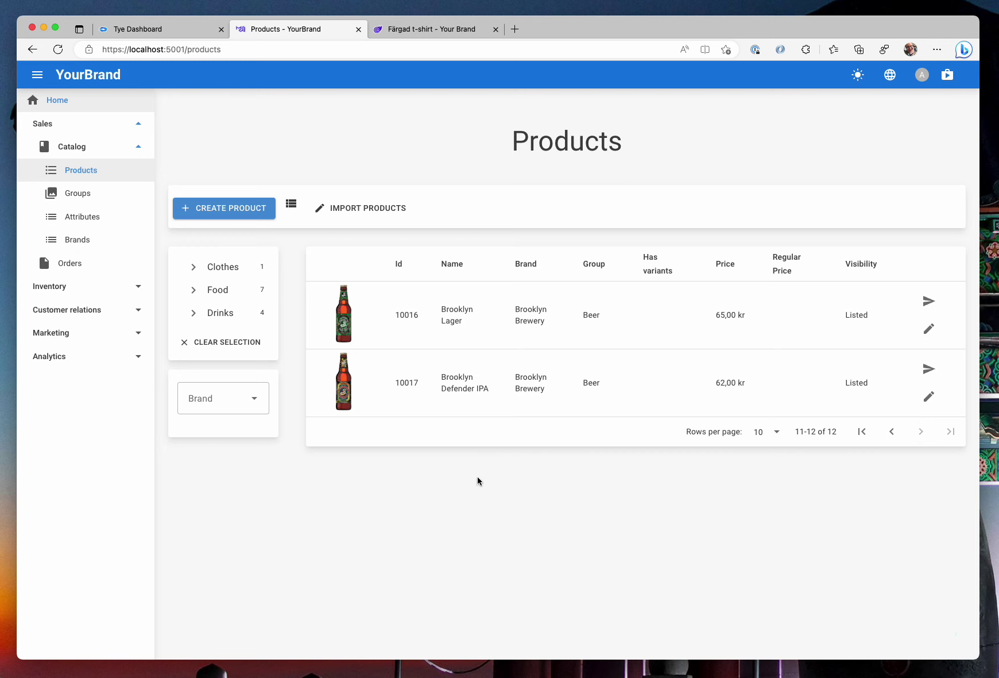
{"action": "left_click", "coordinate": [453, 322]}
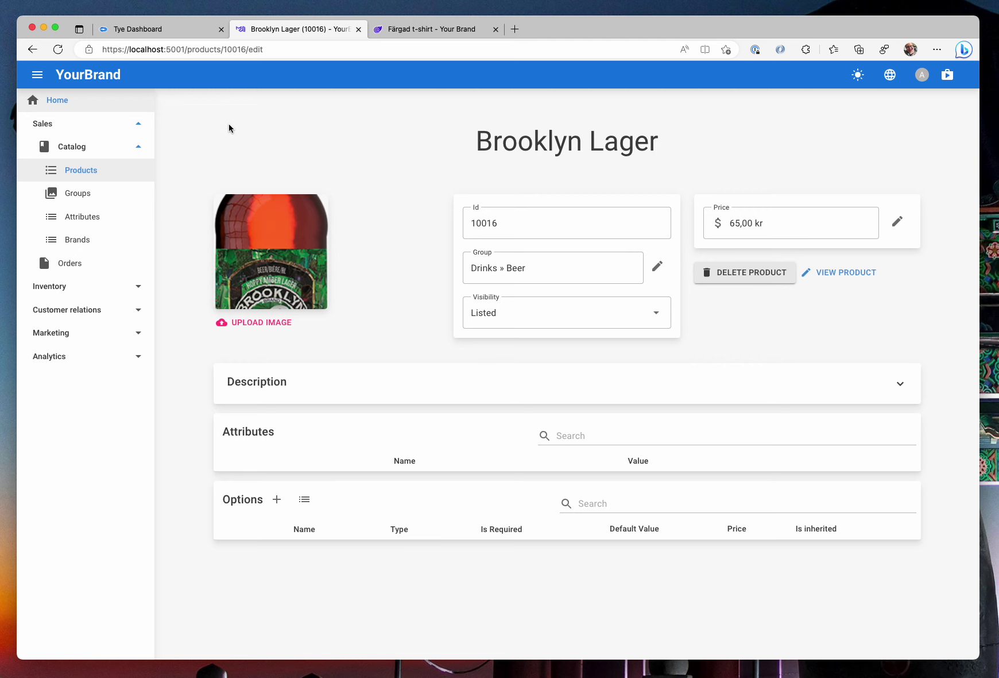
Step: Return to the product list, filter it by the brand Carlsberg, and clear the brand filter
{"action": "left_click", "coordinate": [32, 49]}
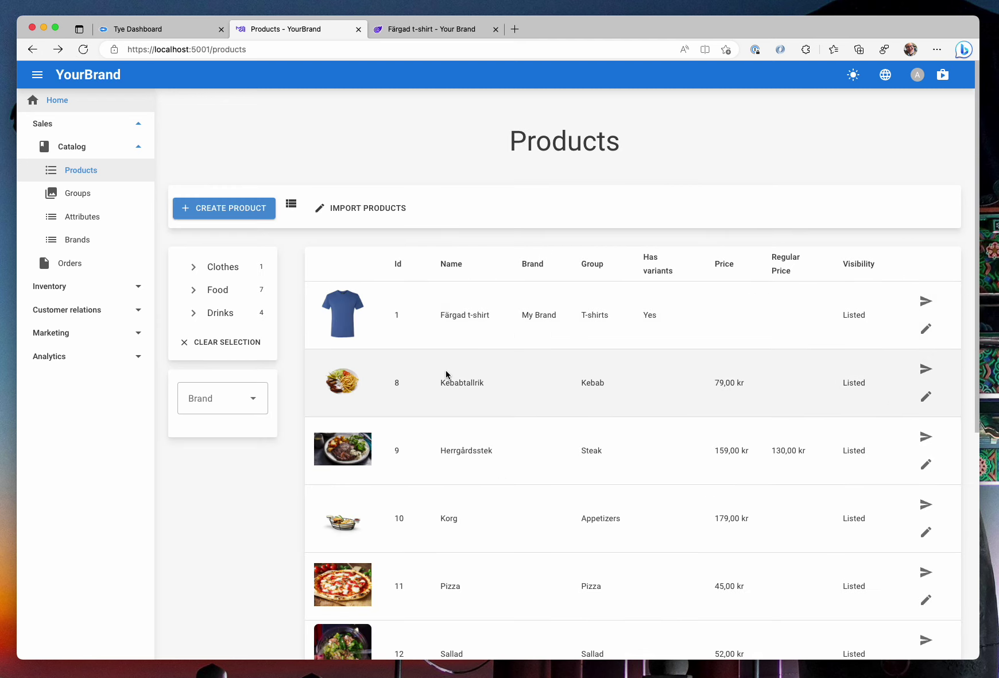
{"action": "left_click", "coordinate": [241, 398]}
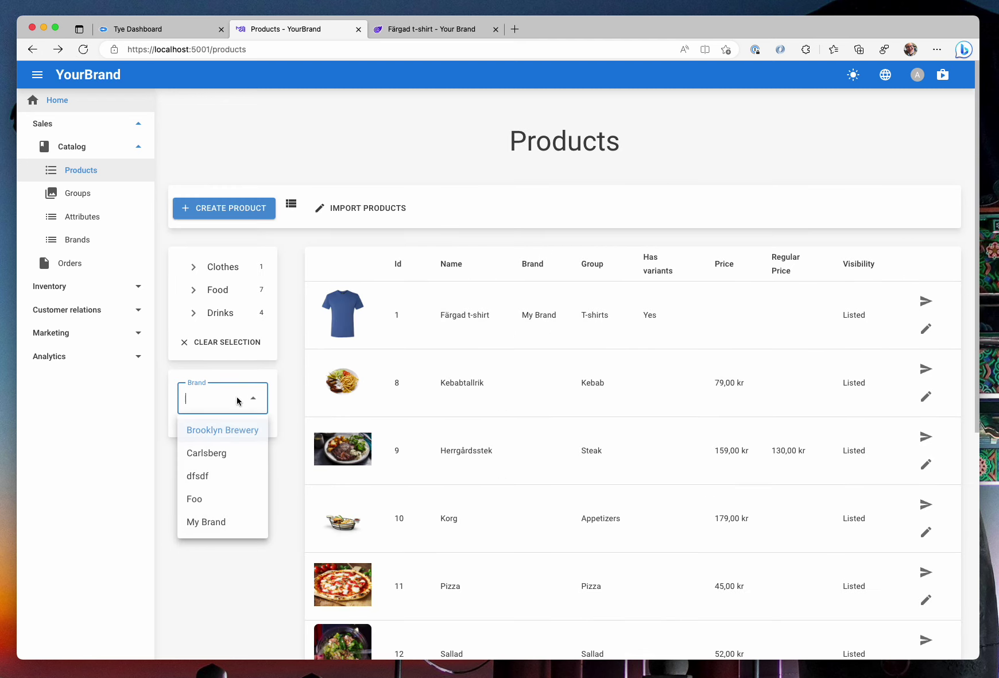
{"action": "left_click", "coordinate": [245, 452]}
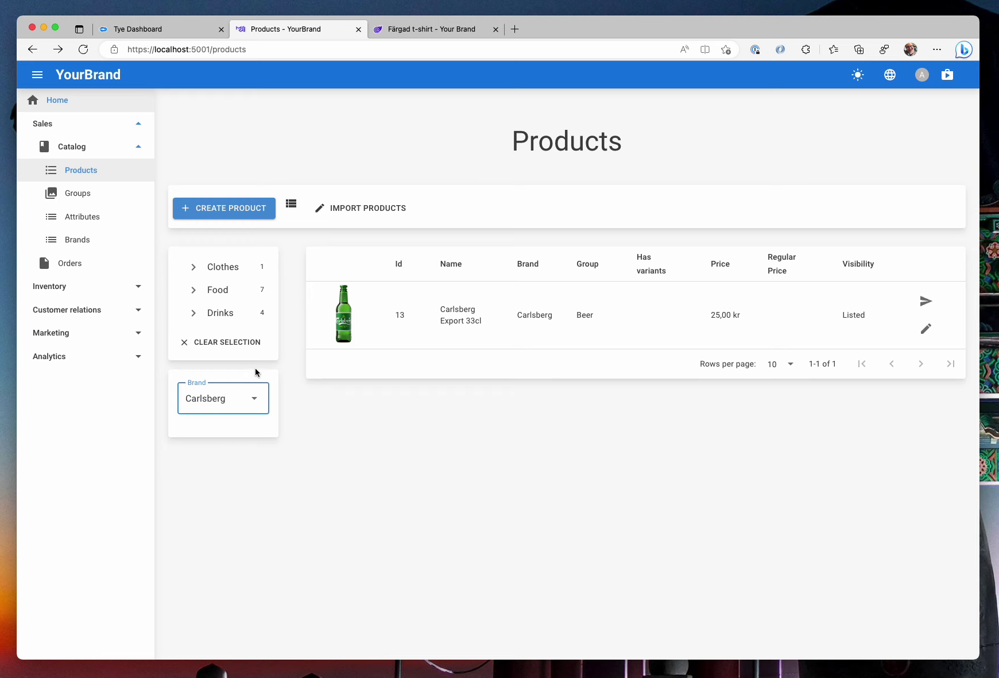
{"action": "double_click", "coordinate": [216, 393]}
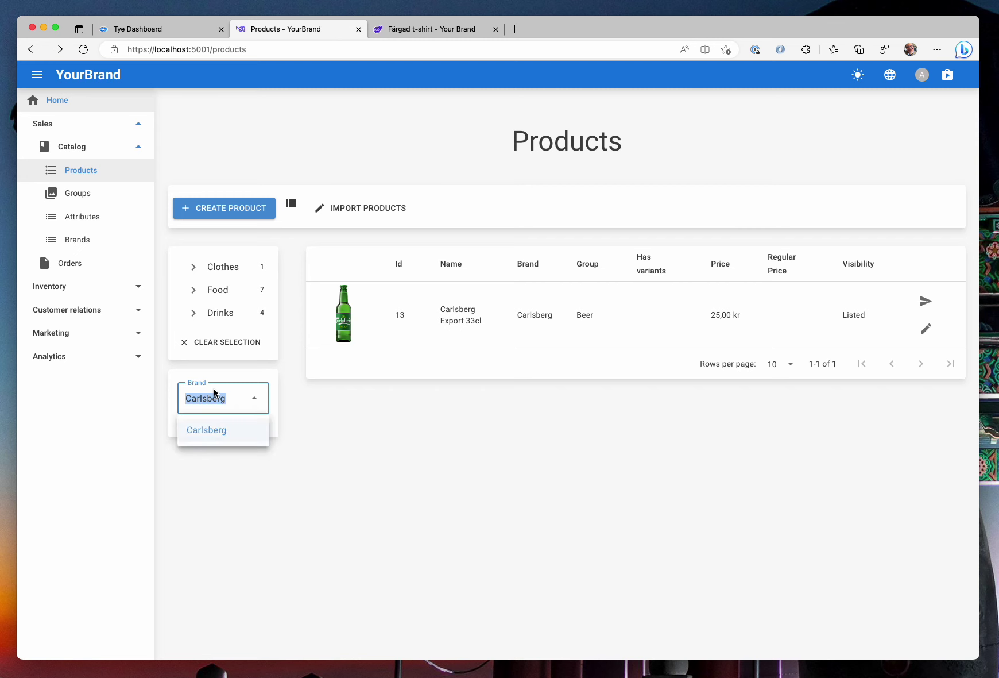
{"action": "key", "text": "BackSpace"}
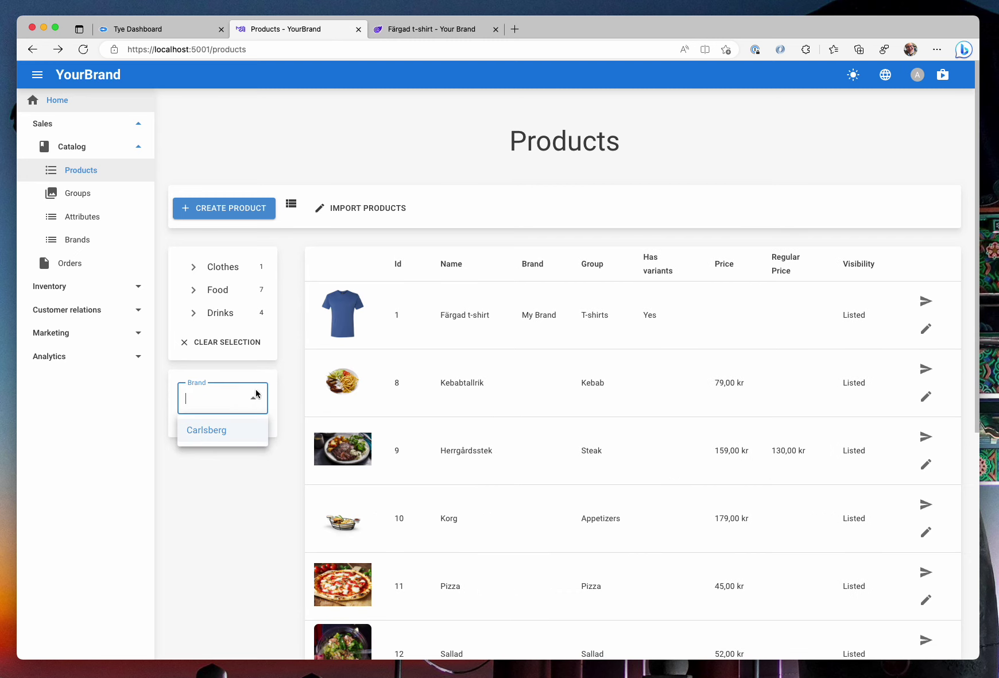
Step: Sort the product list by name and then by price in descending order
{"action": "left_click", "coordinate": [453, 266]}
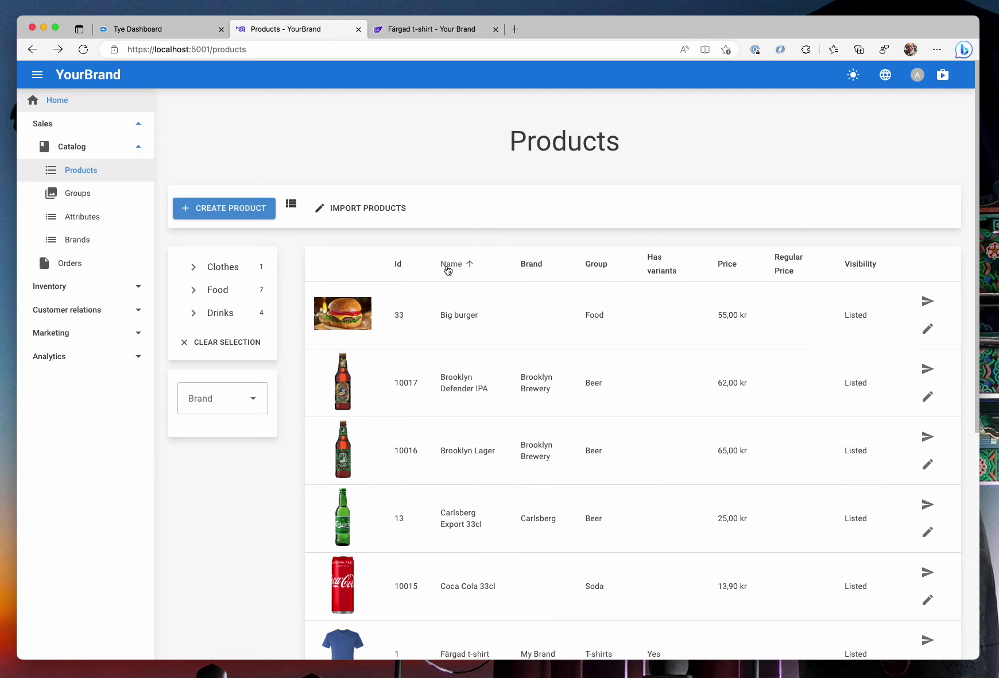
{"action": "left_click", "coordinate": [730, 267]}
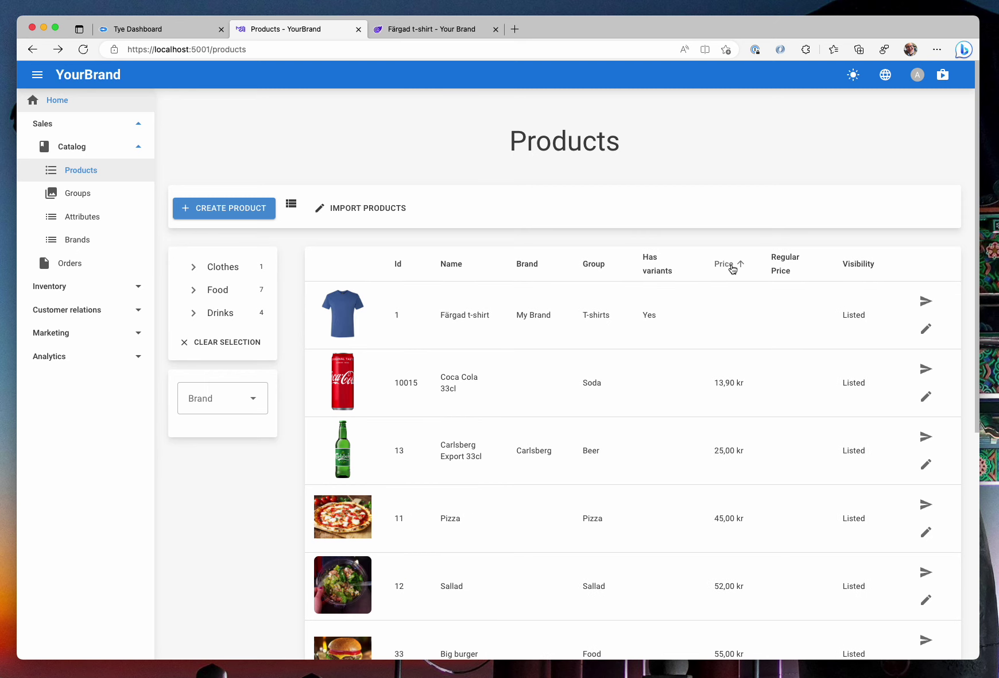
{"action": "left_click", "coordinate": [733, 268]}
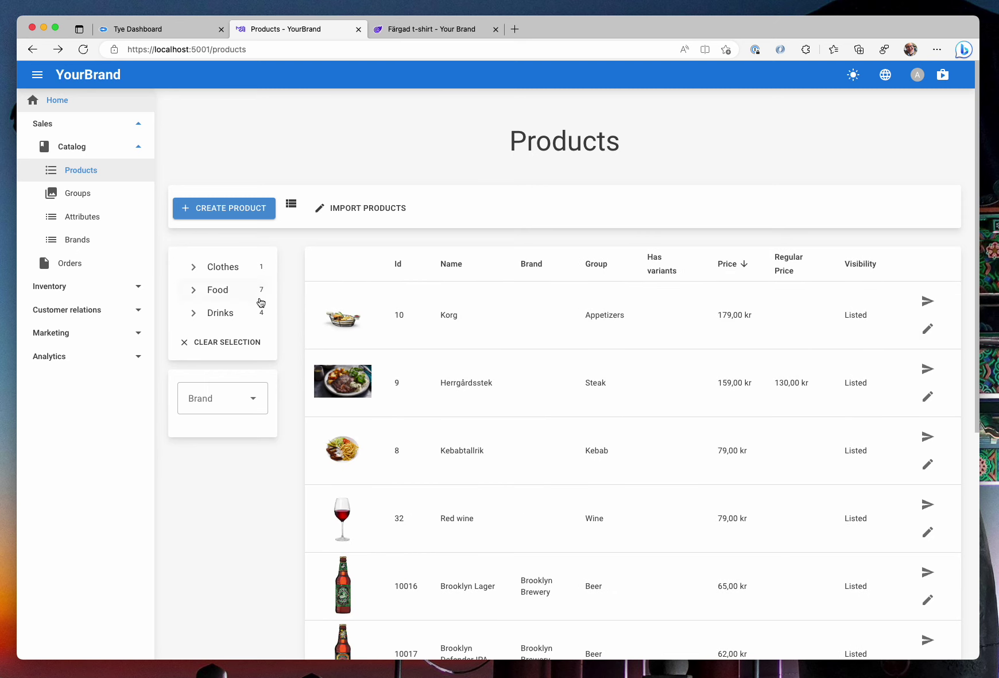
Step: Filter the products to the T-shirts group under Clothes, then clear the group selection
{"action": "left_click", "coordinate": [259, 266]}
{"action": "left_click", "coordinate": [230, 293]}
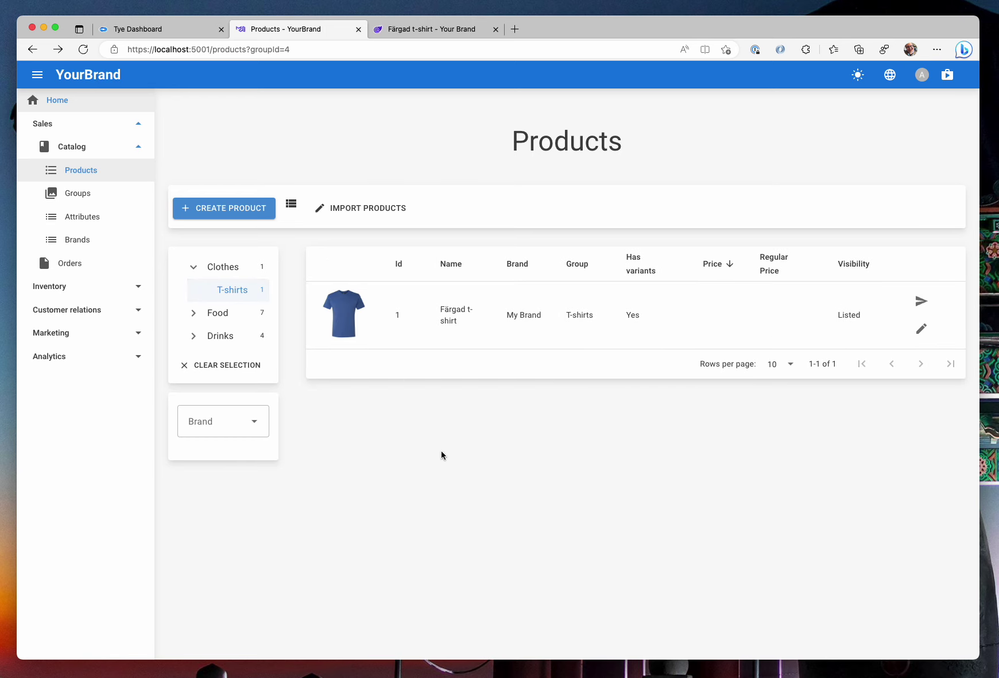
{"action": "left_click", "coordinate": [245, 366]}
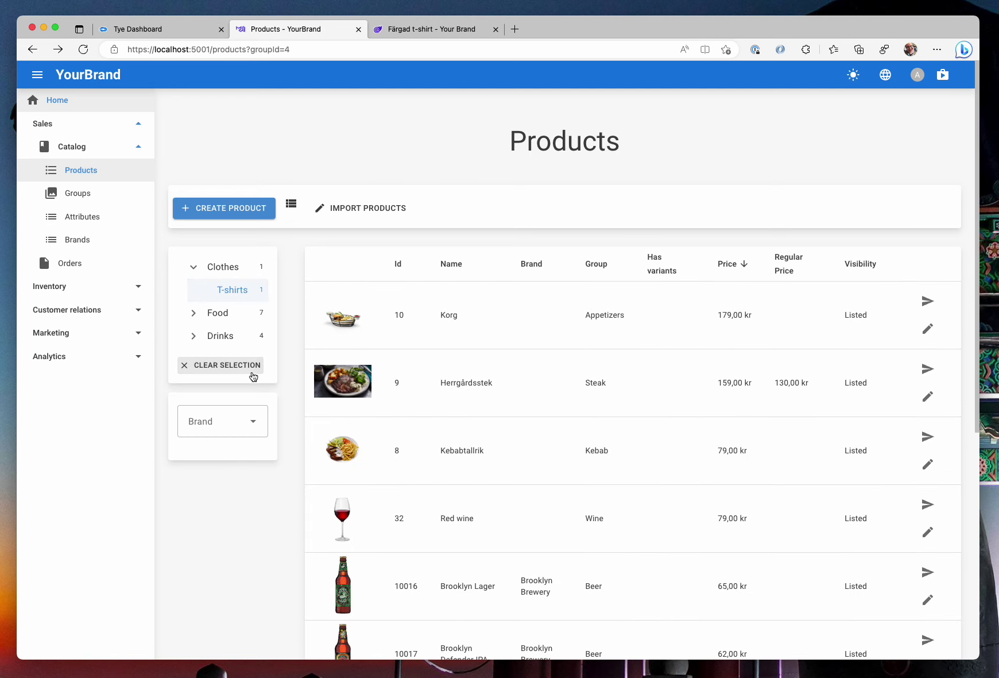
Step: Show the products as a grid, browse its second page, and return to the first page
{"action": "left_click", "coordinate": [291, 205]}
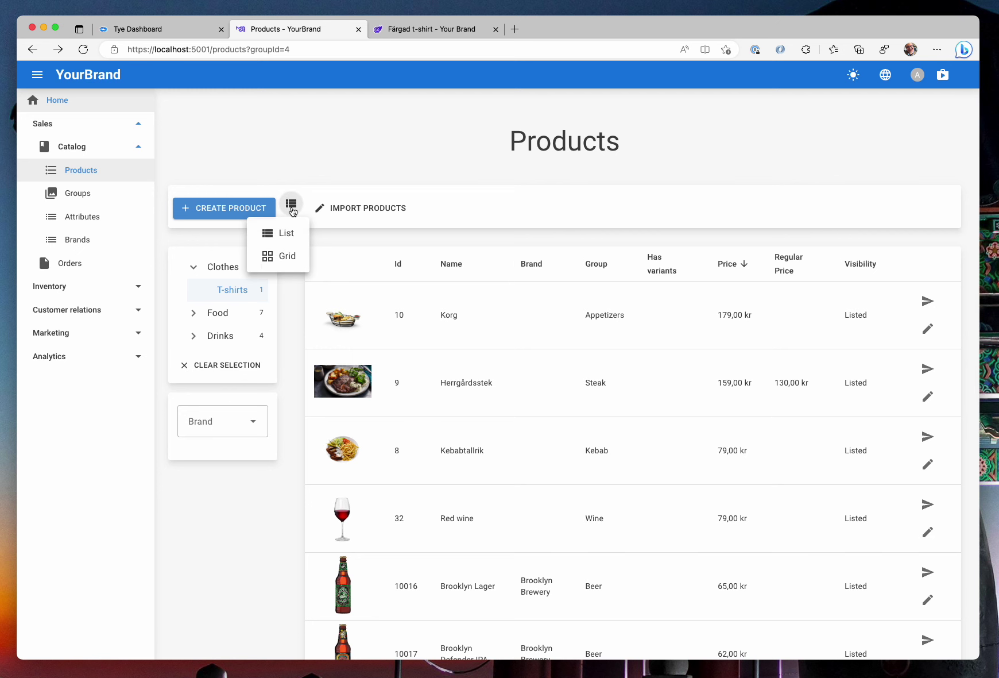
{"action": "left_click", "coordinate": [280, 264]}
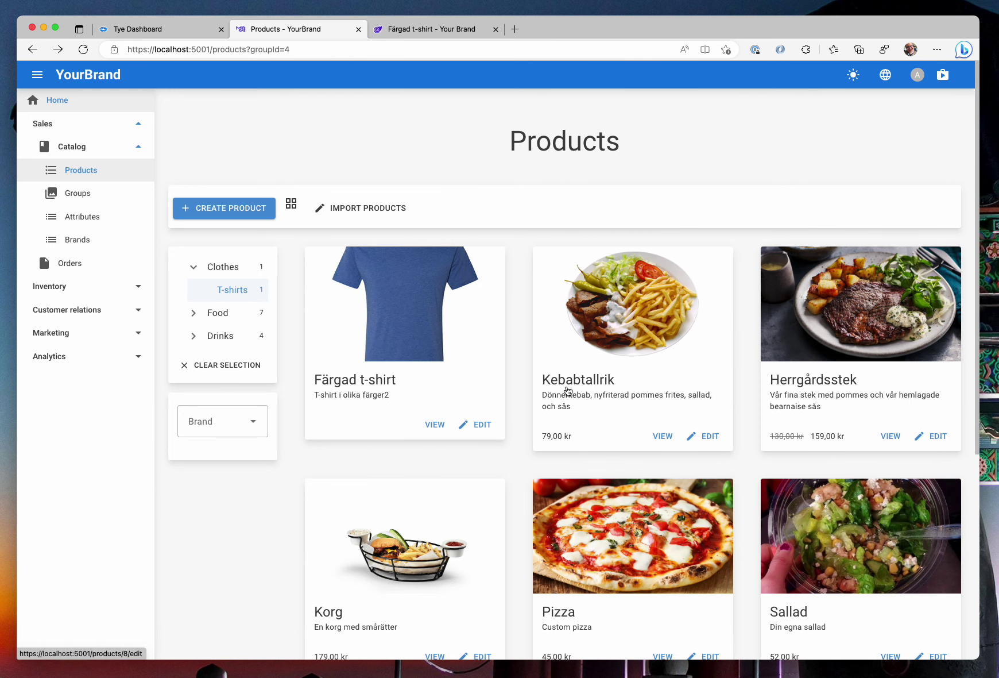
{"action": "scroll", "coordinate": [568, 390], "scroll_direction": "down", "scroll_amount": 1}
{"action": "scroll", "coordinate": [569, 392], "scroll_direction": "down", "scroll_amount": 5}
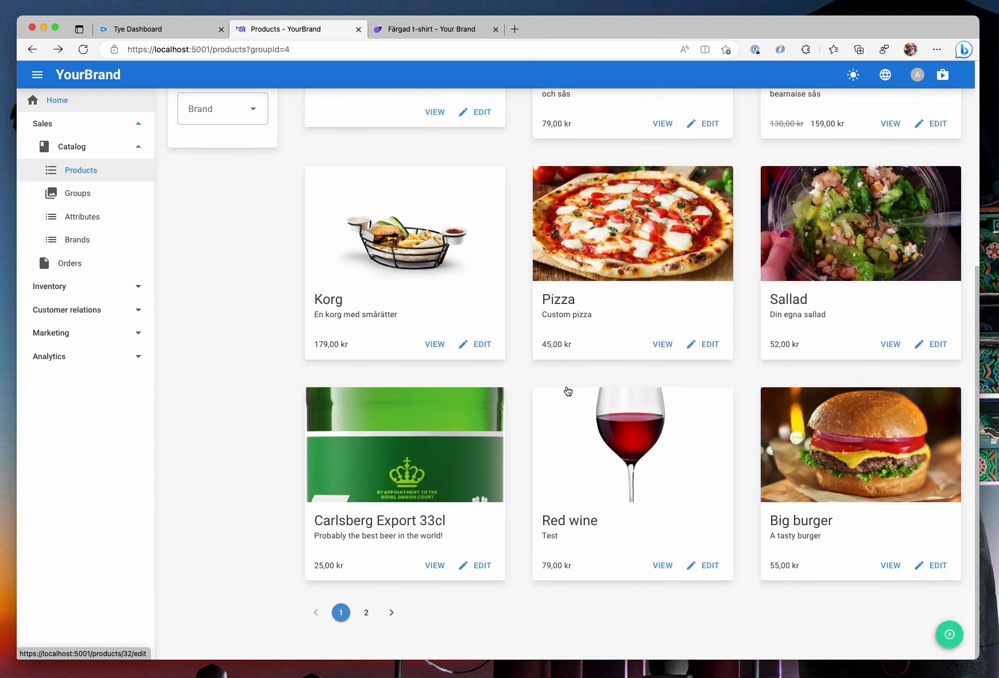
{"action": "left_click", "coordinate": [367, 614]}
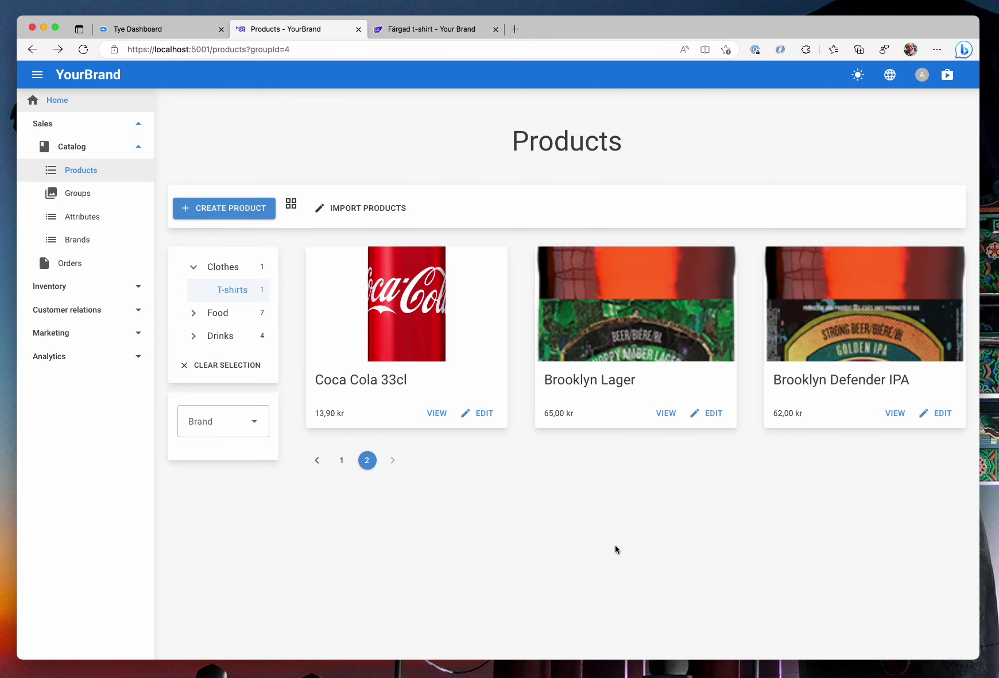
{"action": "left_click", "coordinate": [343, 460]}
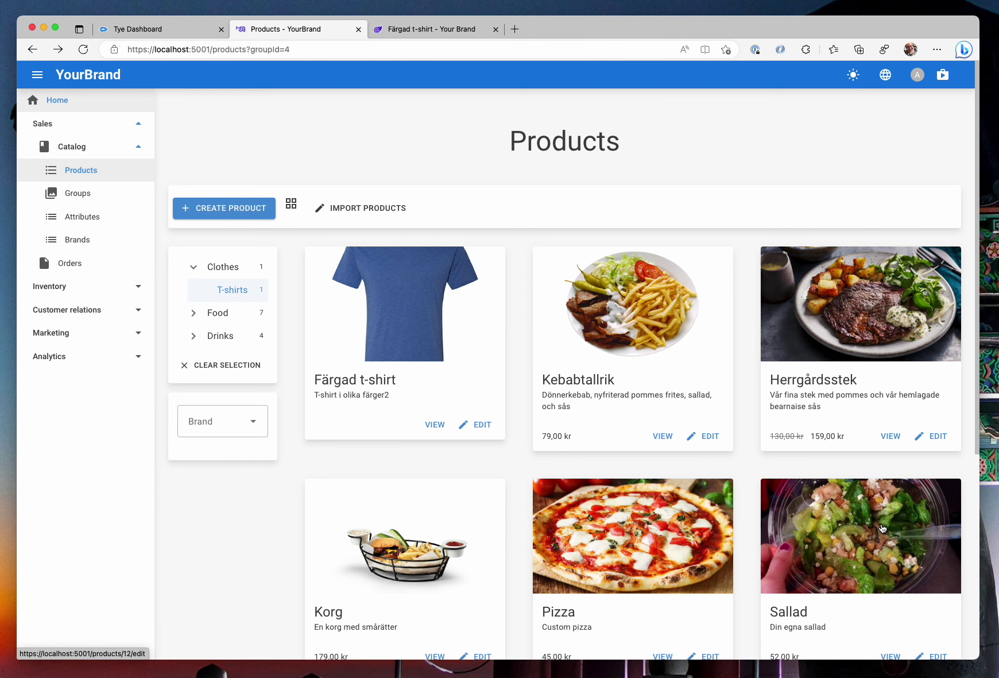
Step: View the Herrgårdsstek product, open it for editing, and review its options
{"action": "left_click", "coordinate": [890, 437]}
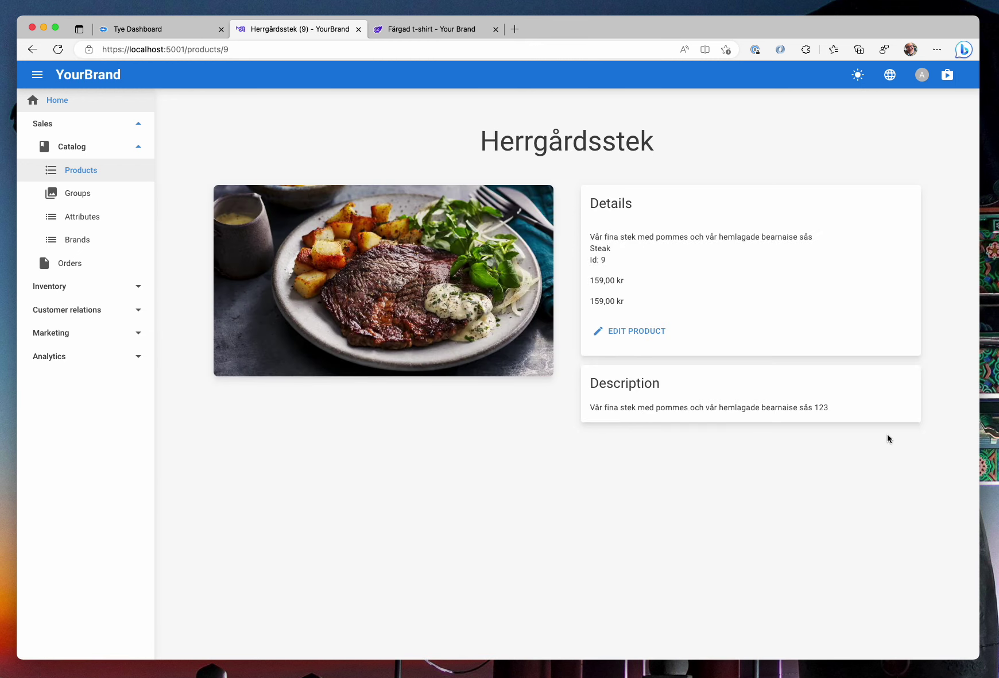
{"action": "left_click", "coordinate": [645, 331]}
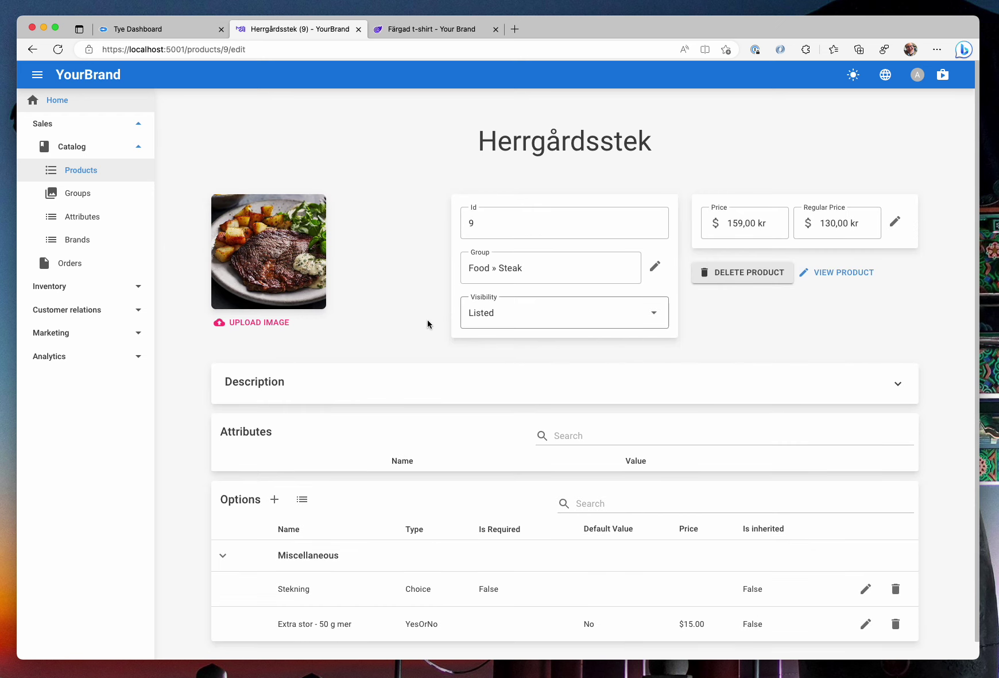
{"action": "scroll", "coordinate": [381, 344], "scroll_direction": "down", "scroll_amount": 1}
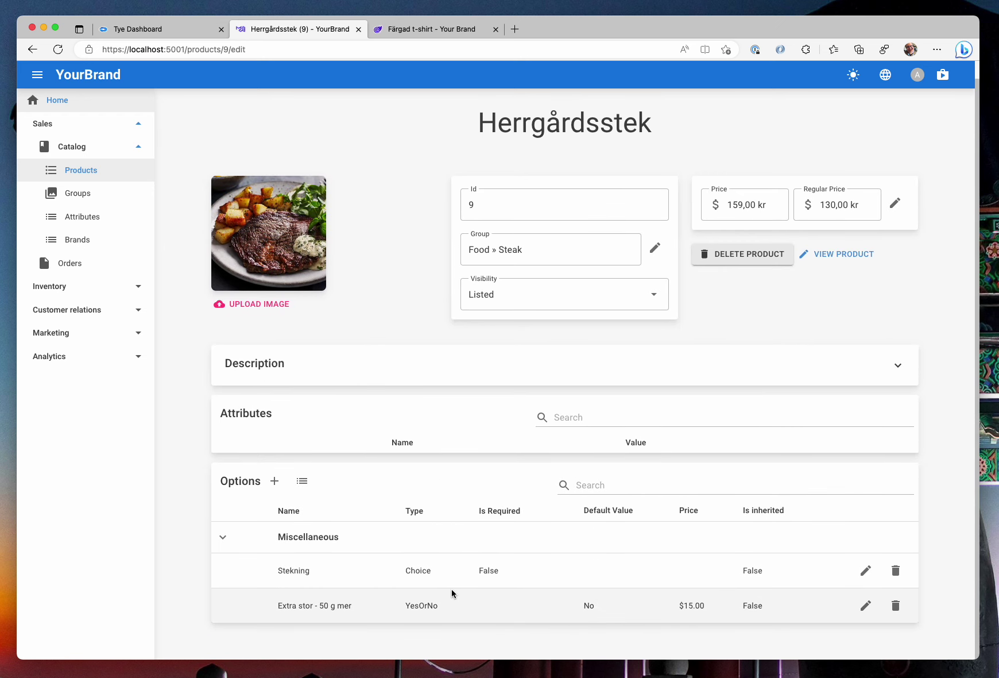
Step: Open the "Extra stor - 50 g mer" option for editing, review its settings, and close it without saving
{"action": "left_click", "coordinate": [865, 605]}
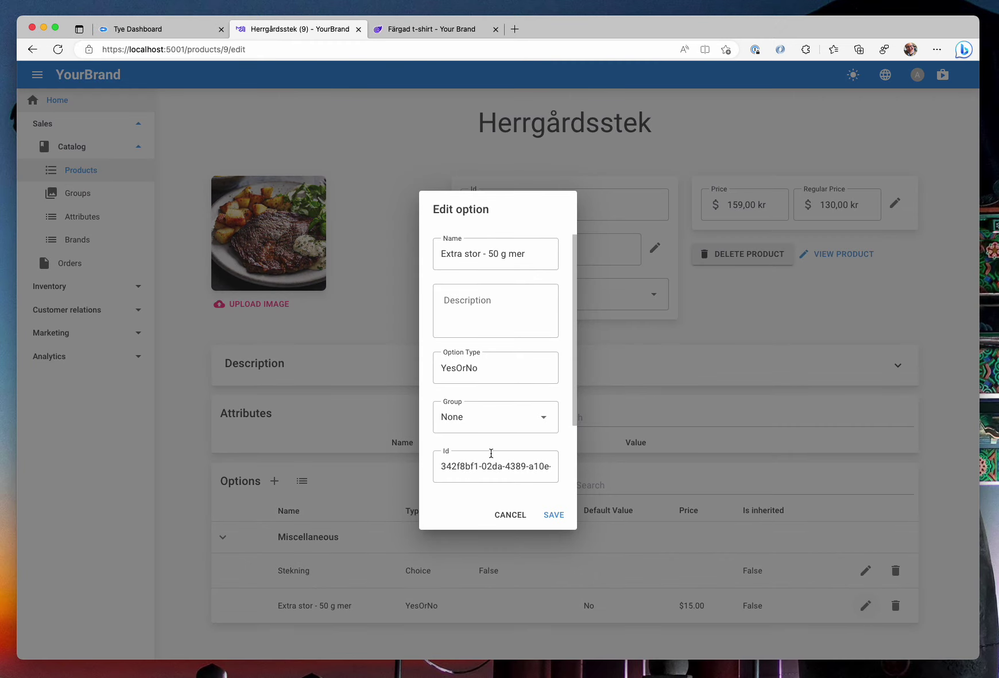
{"action": "scroll", "coordinate": [494, 428], "scroll_direction": "down", "scroll_amount": 3}
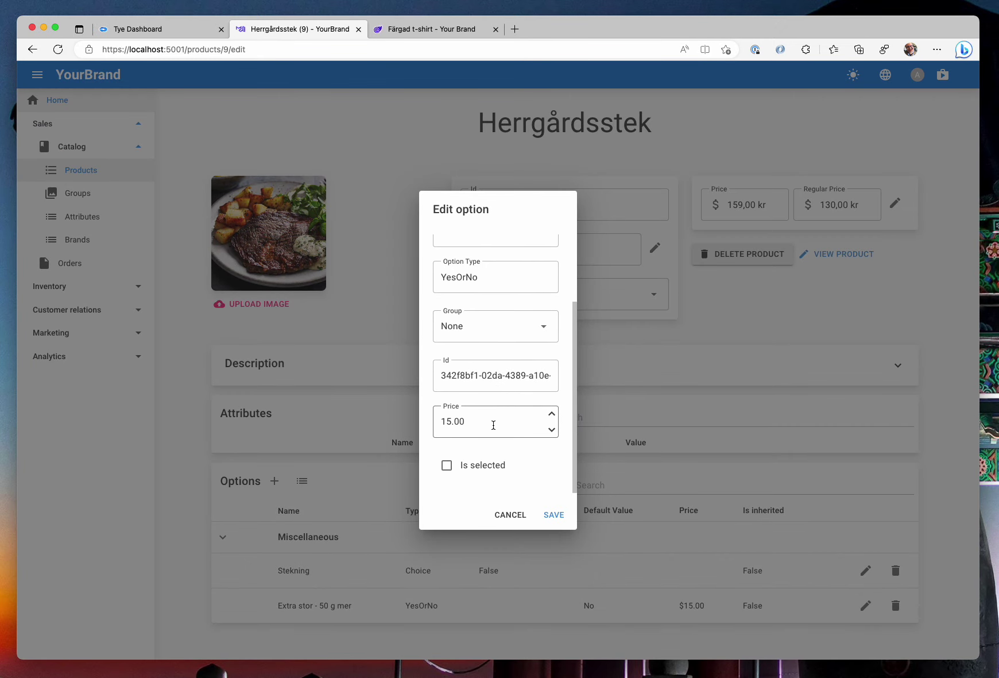
{"action": "scroll", "coordinate": [493, 425], "scroll_direction": "up", "scroll_amount": 3}
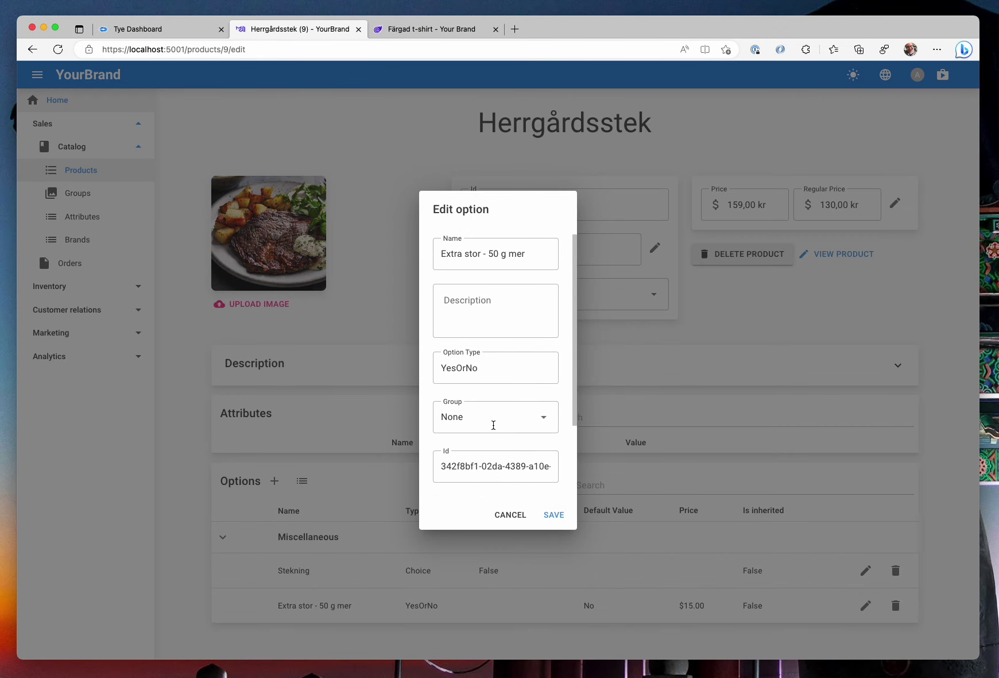
{"action": "left_click", "coordinate": [504, 515]}
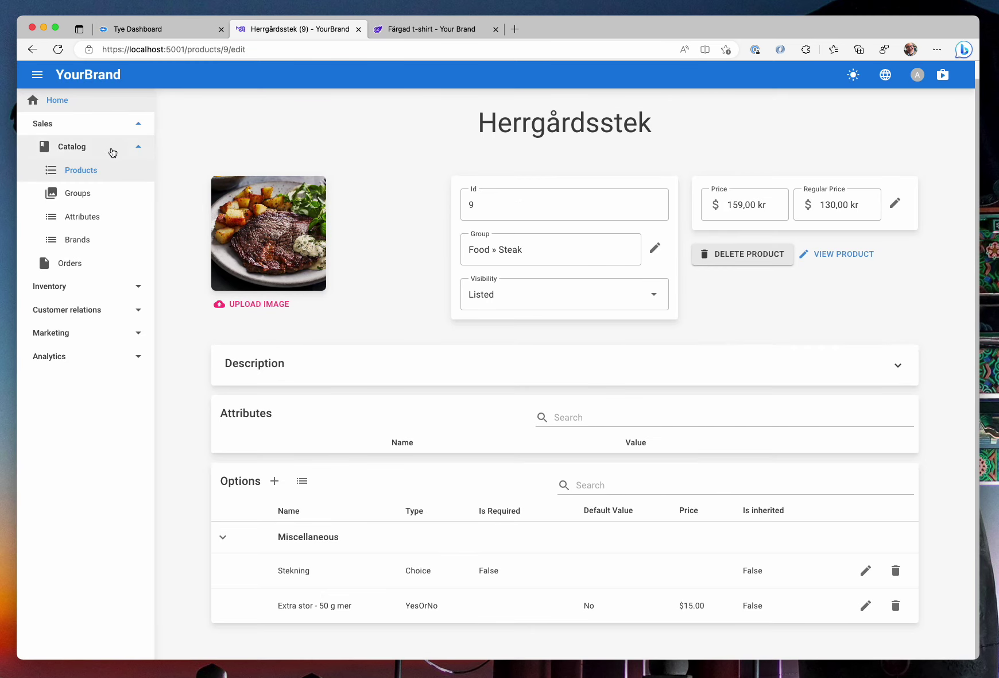
Step: Return to the product list and open the product import page to review it
{"action": "left_click", "coordinate": [106, 170]}
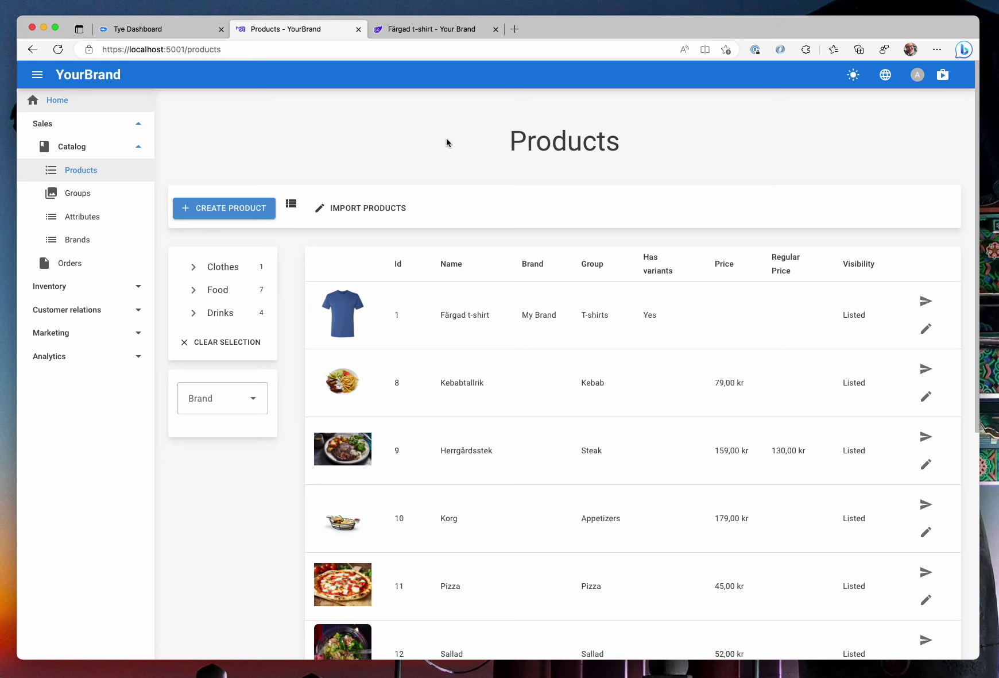
{"action": "left_click", "coordinate": [347, 210]}
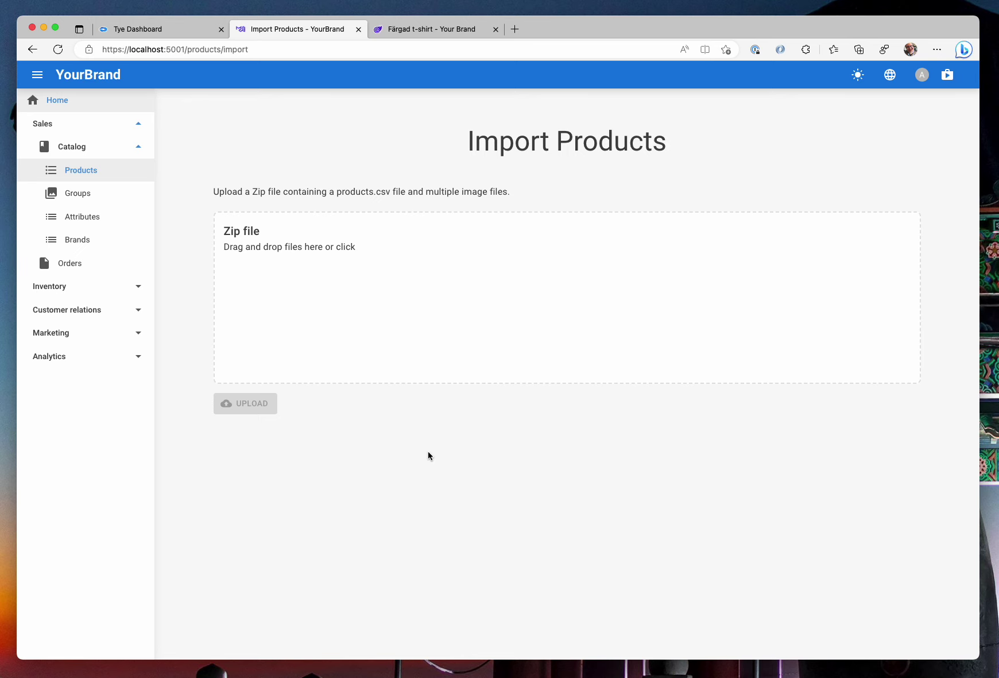
{"action": "left_click", "coordinate": [148, 176]}
Step: Open the brands list, view the Brooklyn Brewery brand's name and handle, and cancel without updating
{"action": "left_click", "coordinate": [114, 241]}
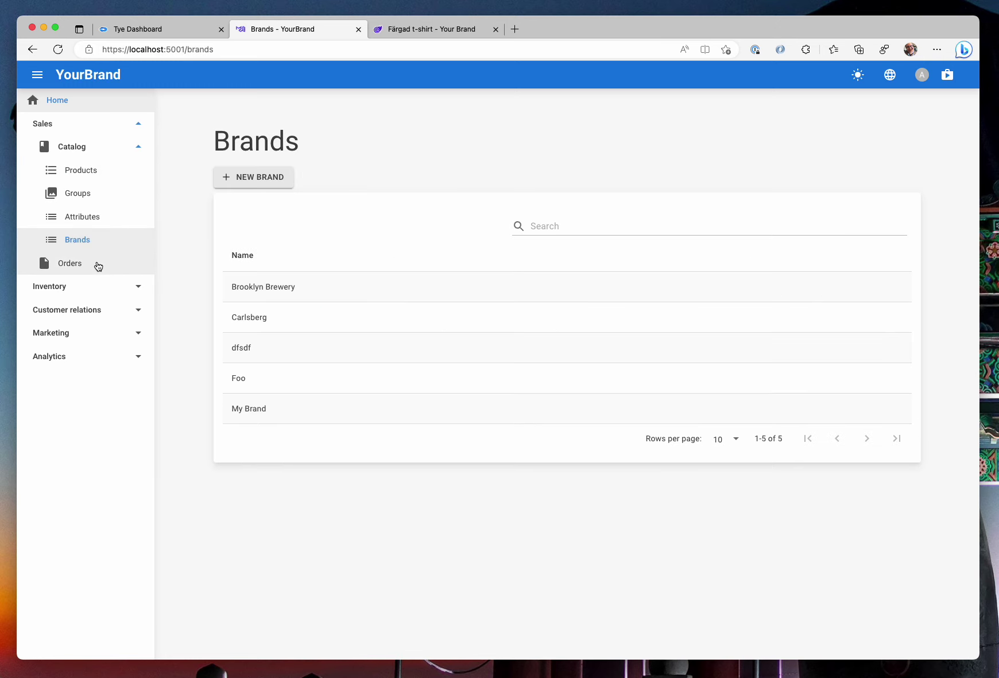
{"action": "left_click", "coordinate": [300, 288]}
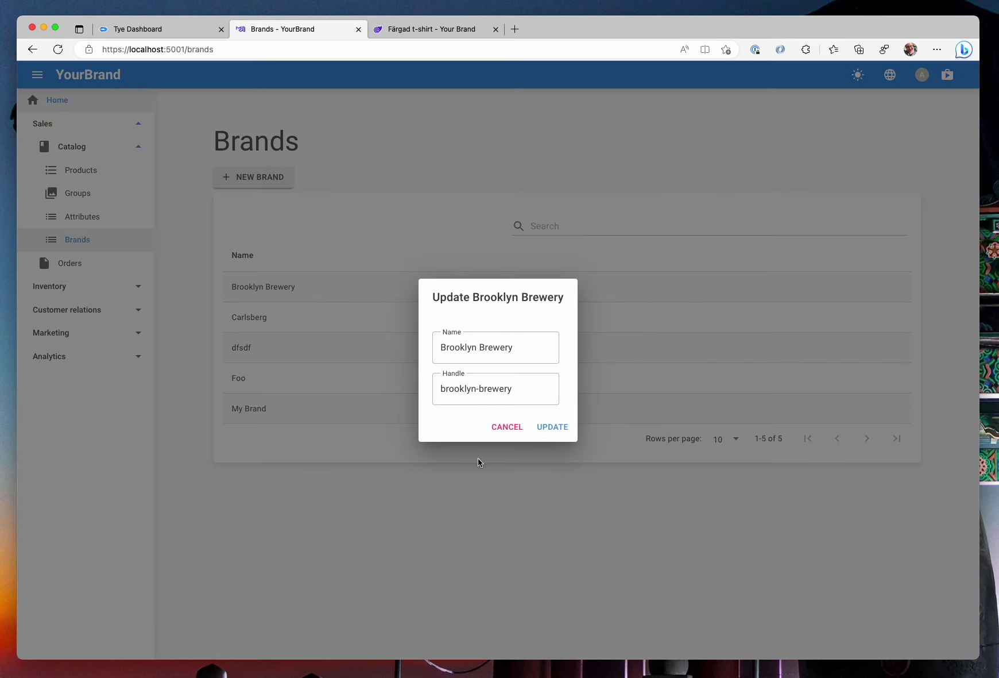
{"action": "left_click", "coordinate": [500, 435]}
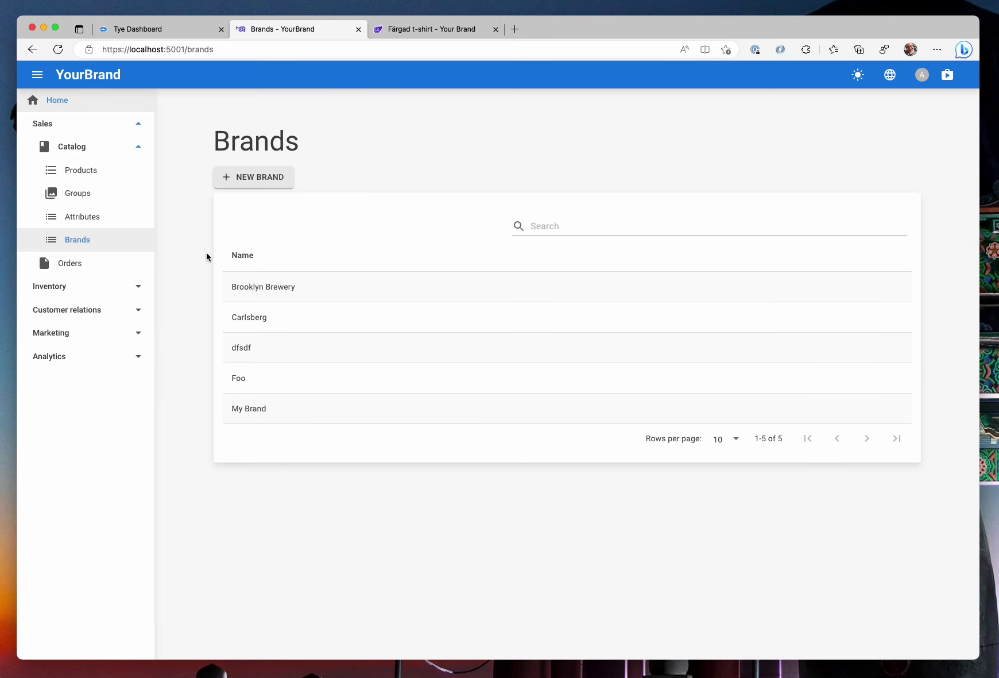
Step: Browse the orders list and open the completed order dated 2023-02-11 to review its details and items
{"action": "left_click", "coordinate": [81, 263]}
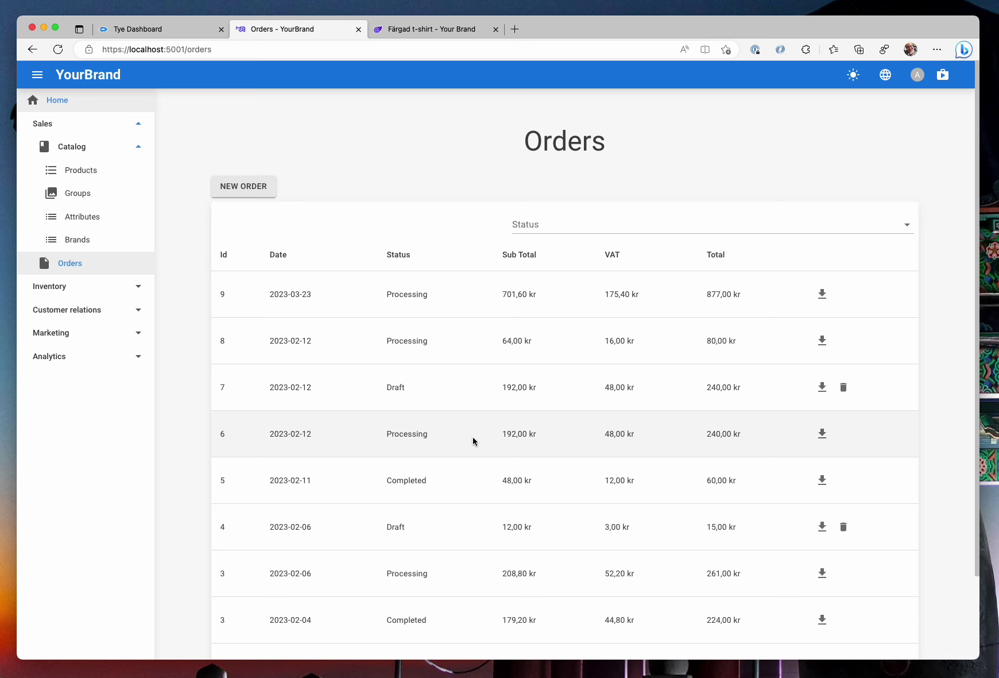
{"action": "scroll", "coordinate": [473, 440], "scroll_direction": "down", "scroll_amount": 2}
{"action": "scroll", "coordinate": [473, 440], "scroll_direction": "down", "scroll_amount": 2}
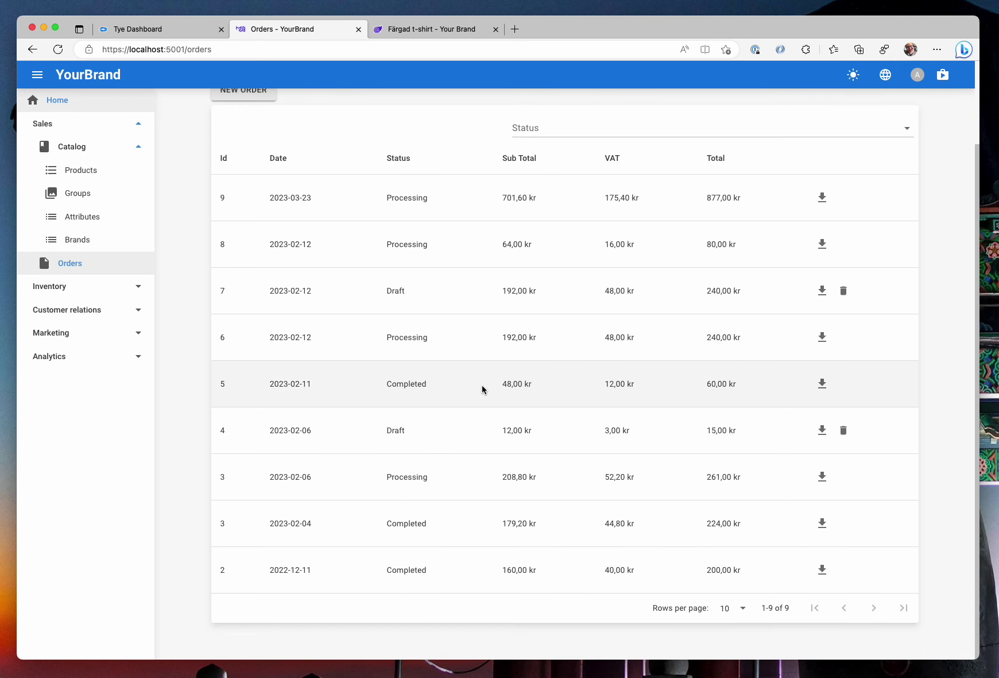
{"action": "left_click", "coordinate": [482, 387]}
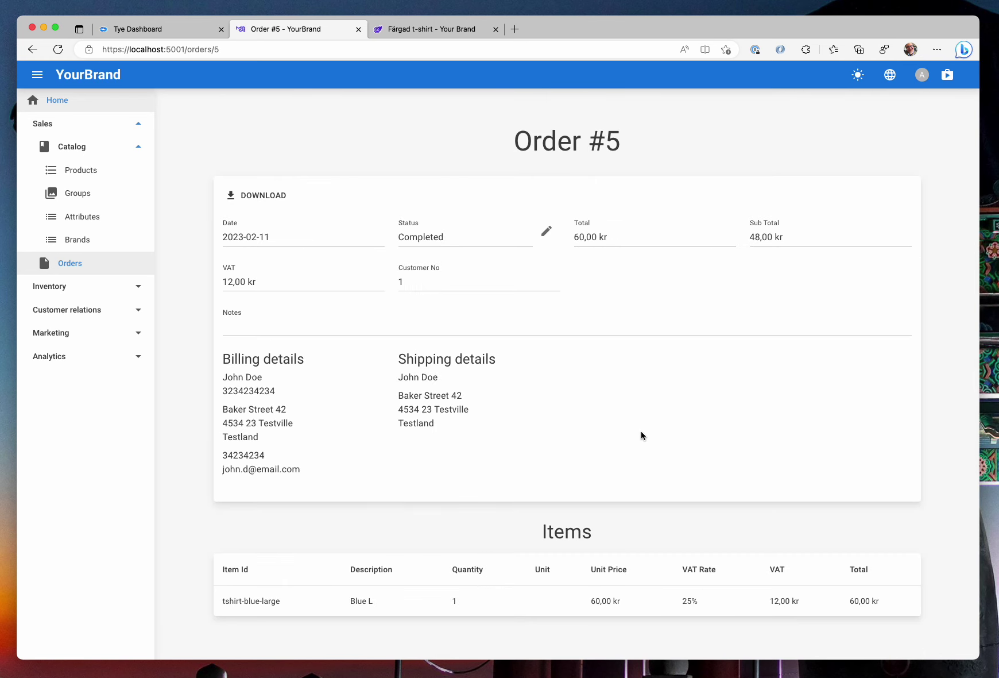
{"action": "left_click", "coordinate": [453, 599]}
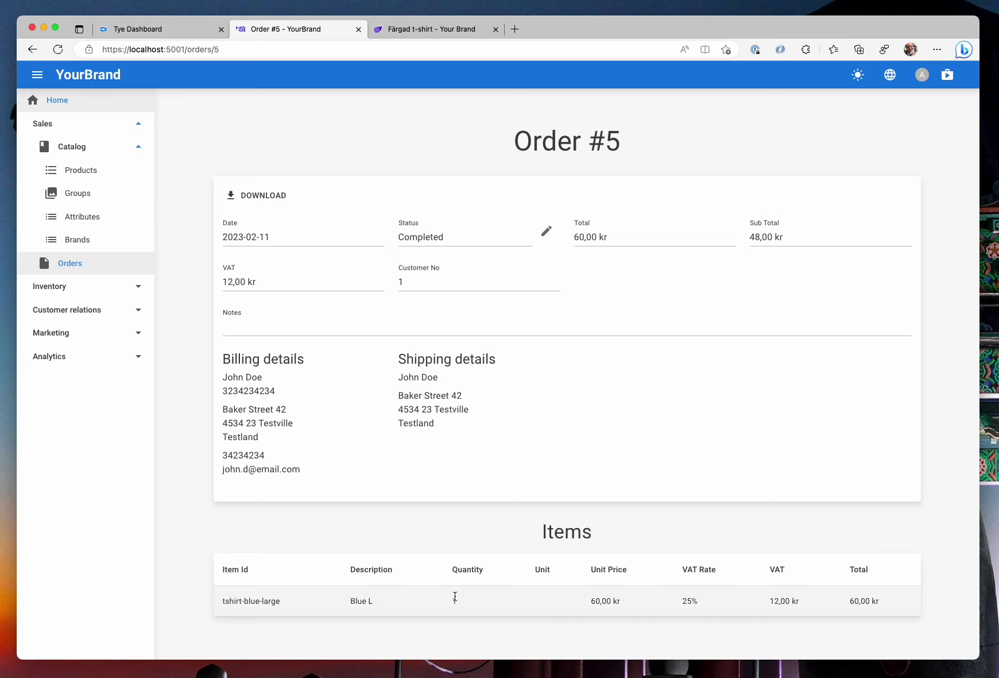
Step: Return to the orders list and open the completed order dated 2023-02-04 to review its details and items
{"action": "left_click", "coordinate": [131, 262]}
{"action": "scroll", "coordinate": [517, 523], "scroll_direction": "down", "scroll_amount": 1}
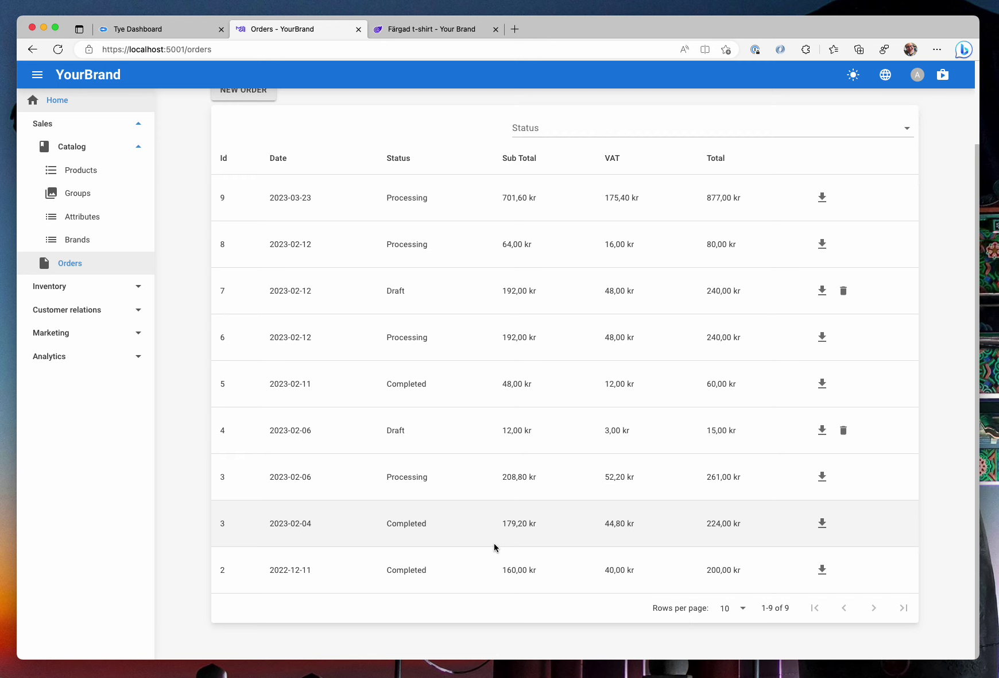
{"action": "left_click", "coordinate": [496, 539]}
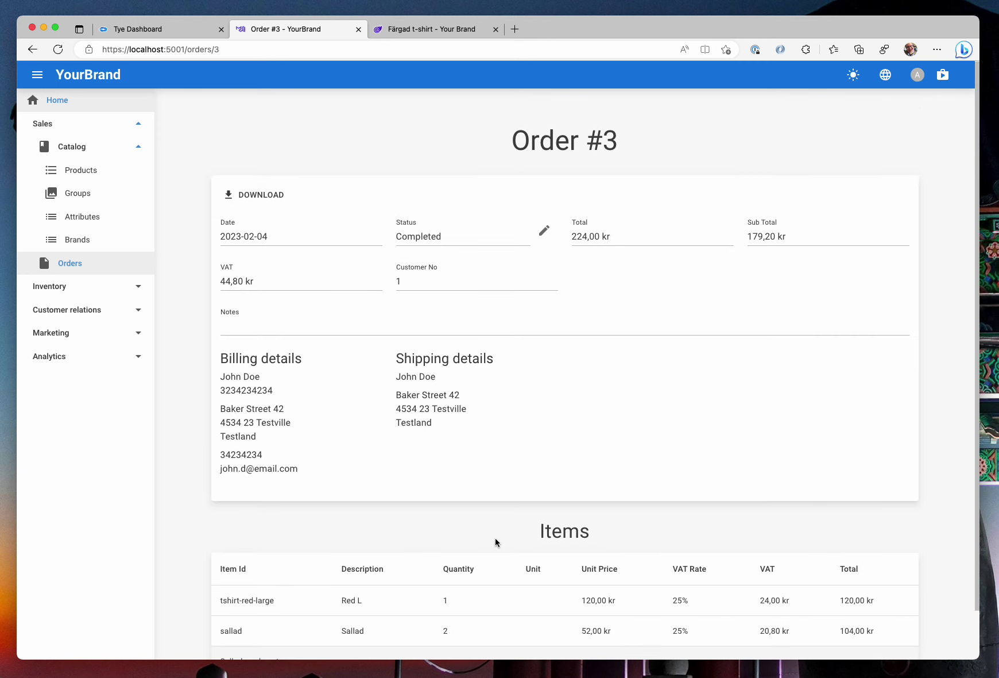
{"action": "scroll", "coordinate": [495, 538], "scroll_direction": "down", "scroll_amount": 2}
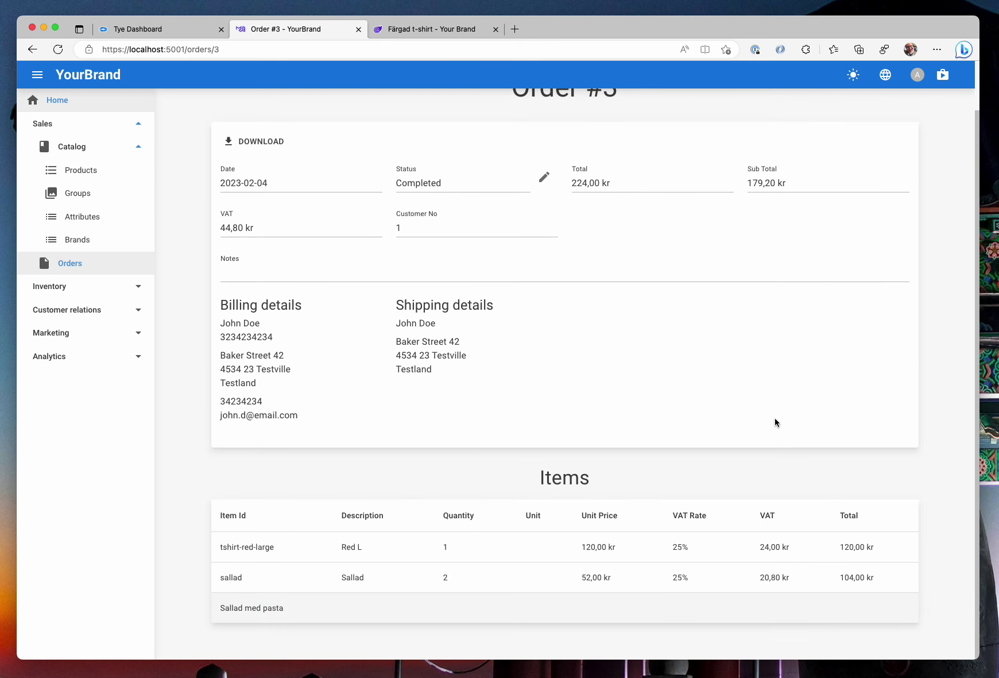
{"action": "scroll", "coordinate": [775, 419], "scroll_direction": "up", "scroll_amount": 2}
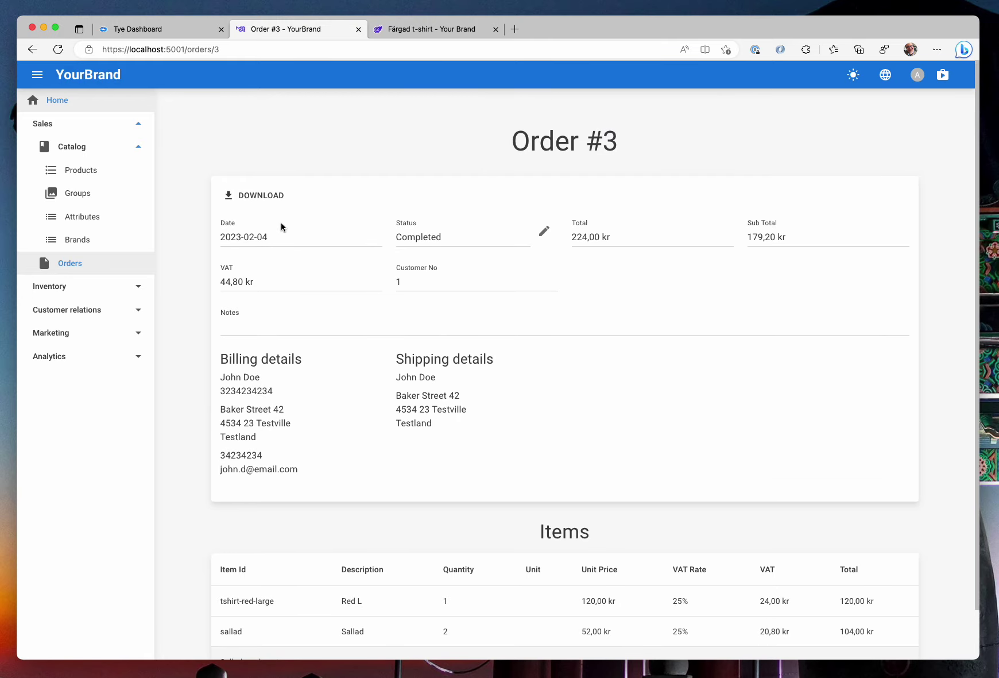
Step: Collapse the Catalog section of the site navigation
{"action": "left_click", "coordinate": [150, 151]}
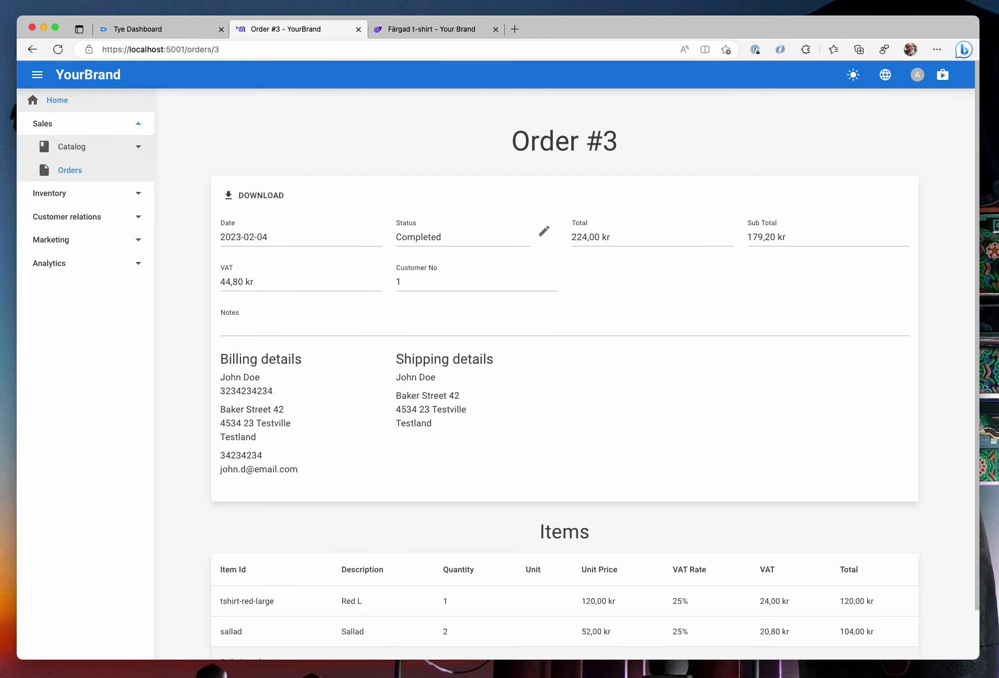